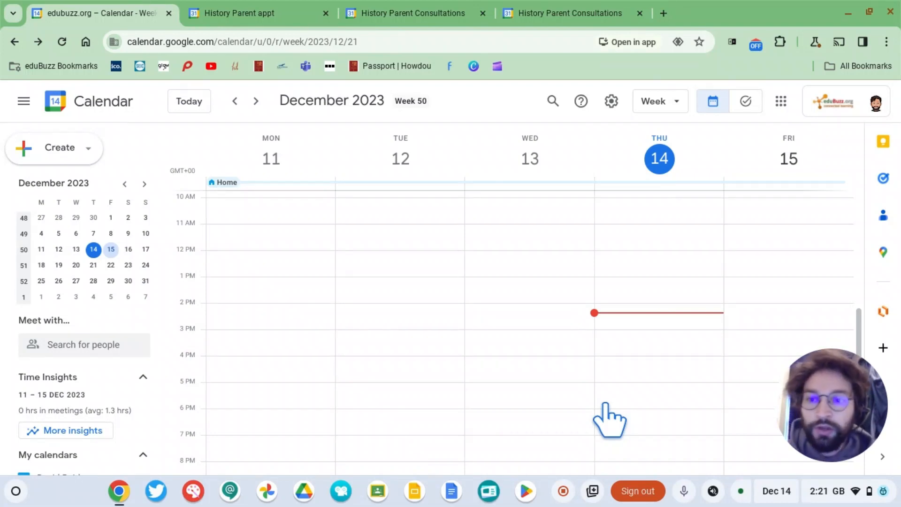
Check in the calendar settings that "Create appointment schedules instead of appointment slots" is enabled, and return to the calendar
{"action": "left_click", "coordinate": [500, 293]}
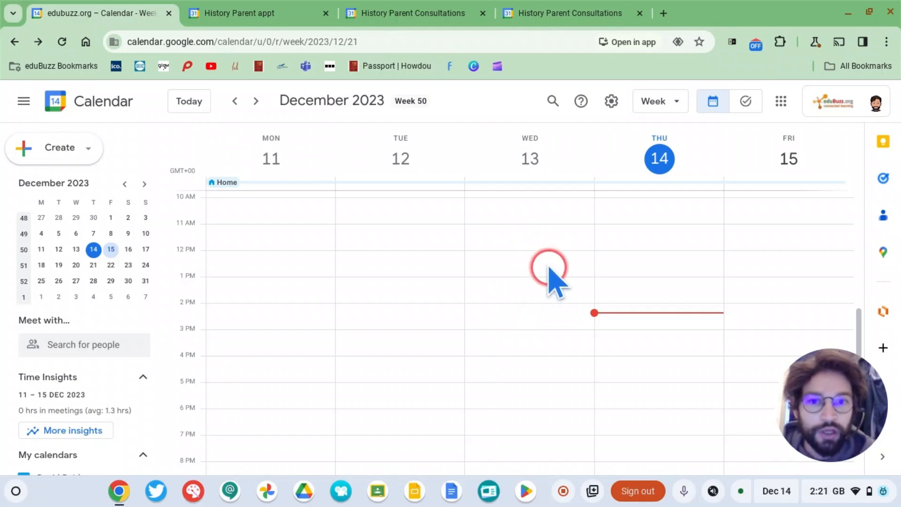
{"action": "left_click", "coordinate": [611, 101]}
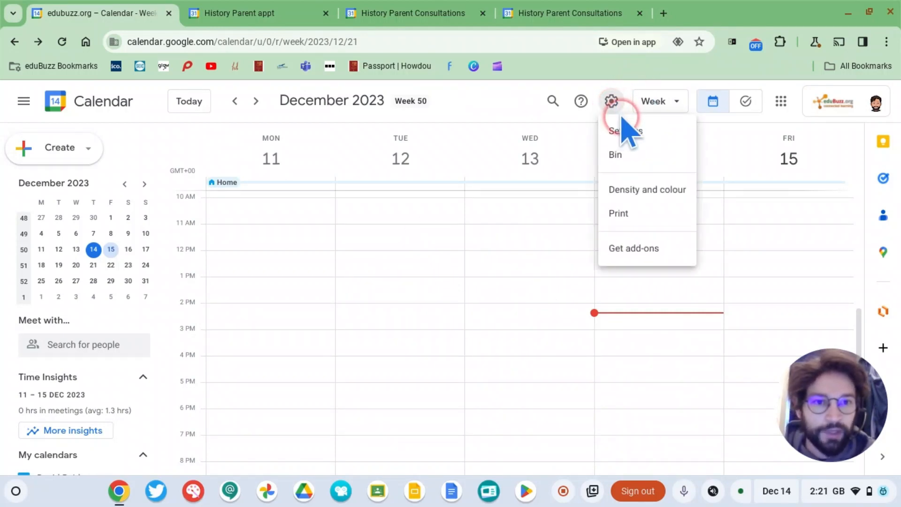
{"action": "left_click", "coordinate": [624, 130]}
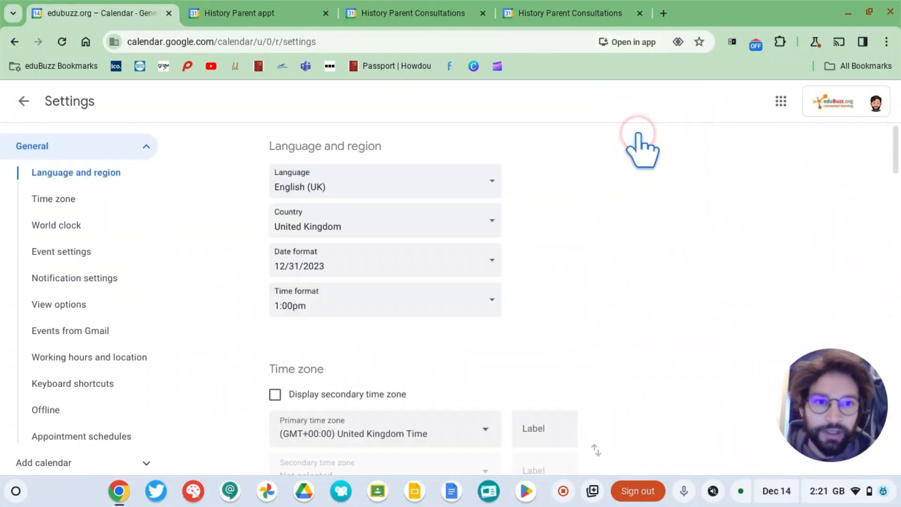
{"action": "scroll", "coordinate": [560, 255], "scroll_direction": "down", "scroll_amount": 20}
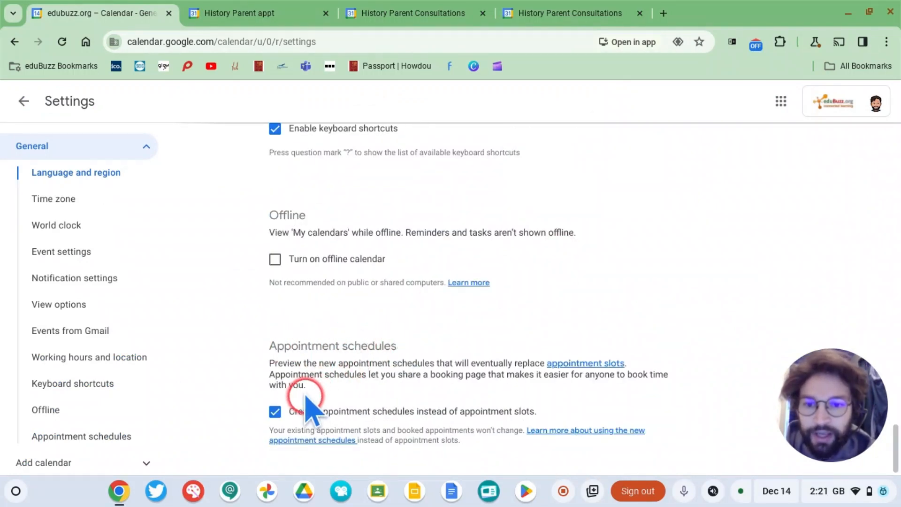
{"action": "left_click", "coordinate": [276, 413]}
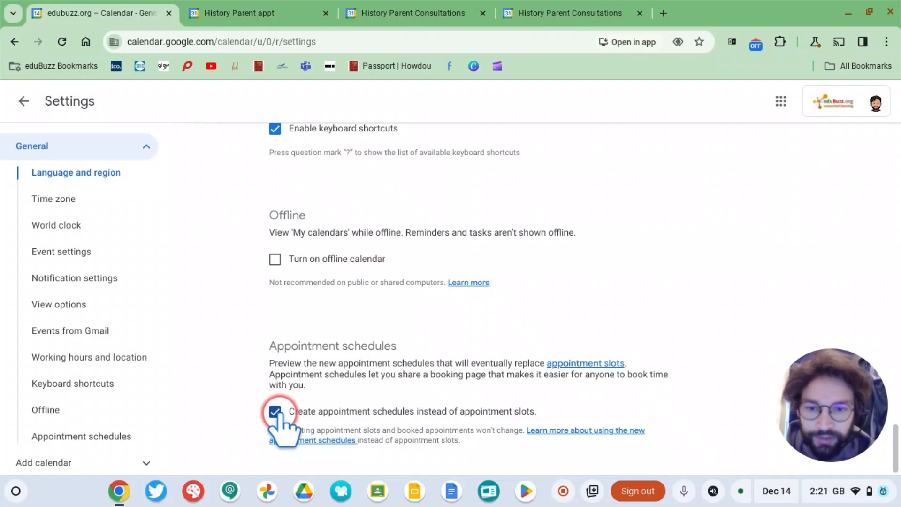
{"action": "left_click", "coordinate": [304, 403]}
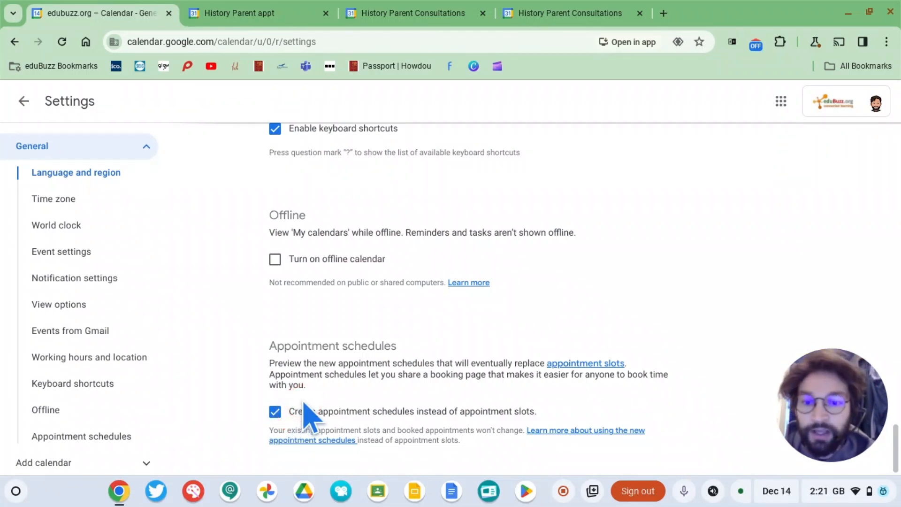
{"action": "left_click", "coordinate": [276, 412]}
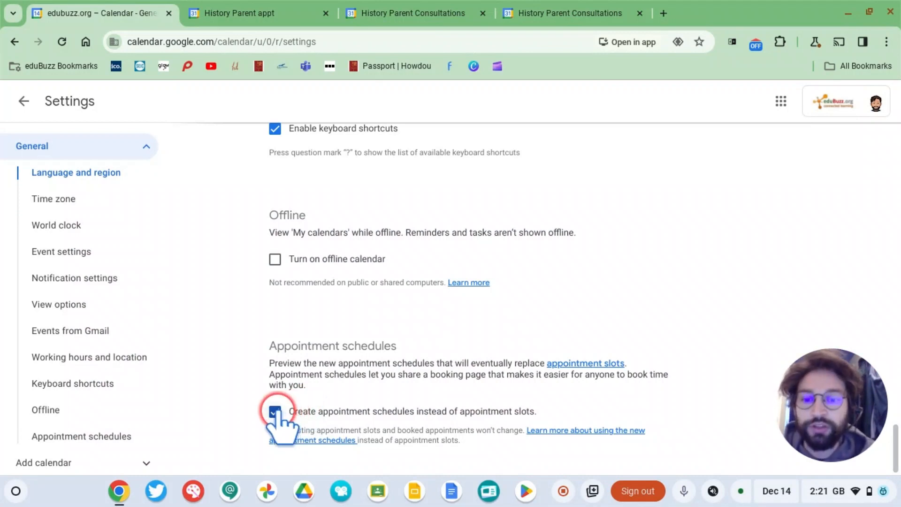
{"action": "left_click", "coordinate": [318, 398]}
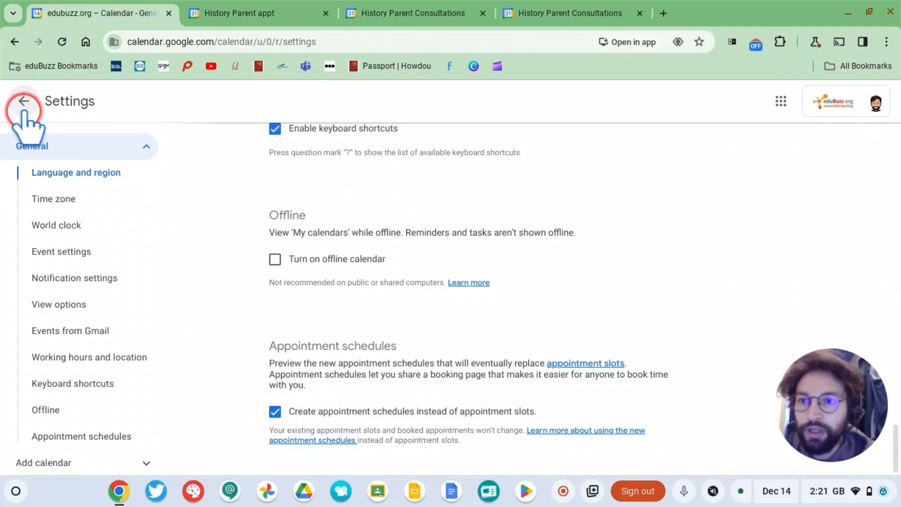
{"action": "left_click", "coordinate": [23, 101]}
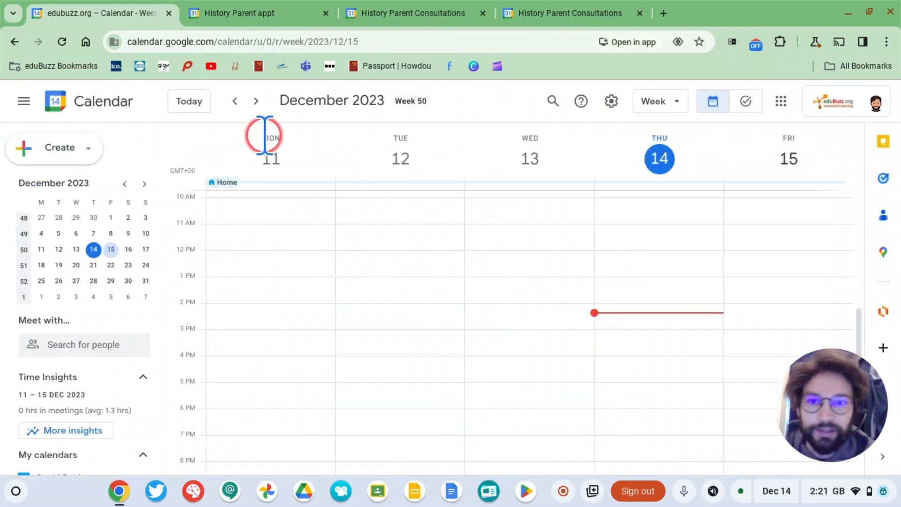
Start a new event at 3:00pm on Thursday 28 December in the week of 25–29 December 2023
{"action": "left_click", "coordinate": [256, 101]}
{"action": "left_click", "coordinate": [256, 101]}
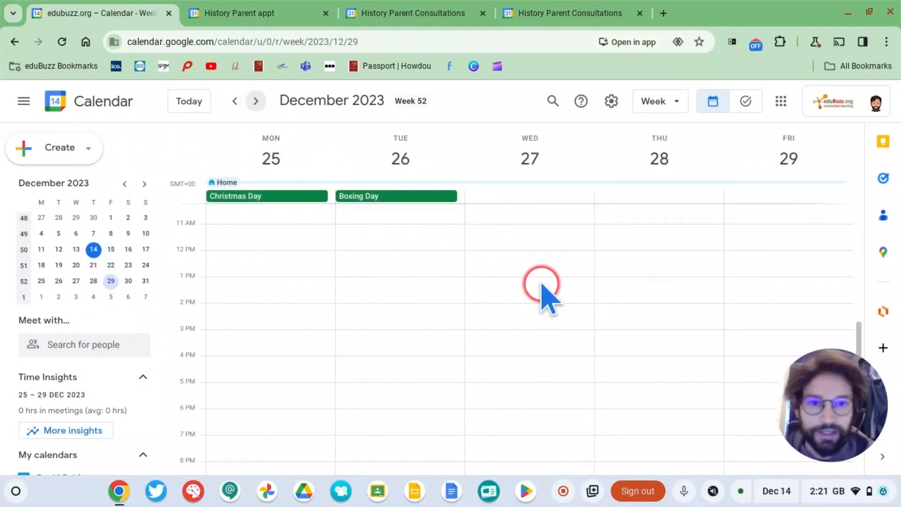
{"action": "scroll", "coordinate": [643, 249], "scroll_direction": "down", "scroll_amount": 2}
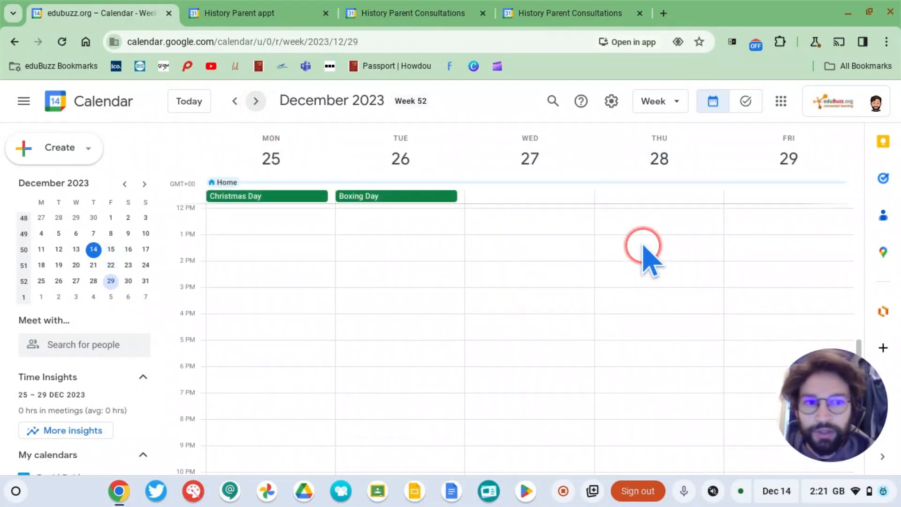
{"action": "scroll", "coordinate": [644, 246], "scroll_direction": "up", "scroll_amount": 1}
{"action": "scroll", "coordinate": [644, 246], "scroll_direction": "down", "scroll_amount": 1}
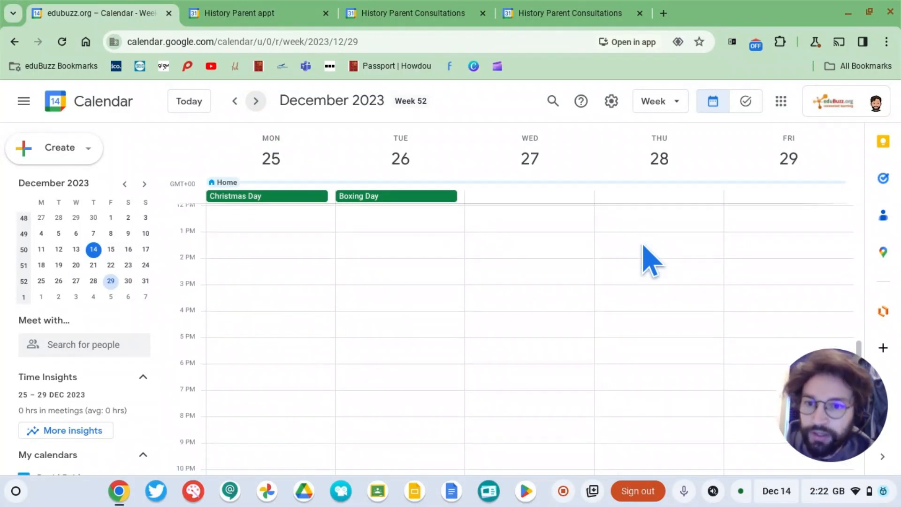
{"action": "scroll", "coordinate": [644, 246], "scroll_direction": "down", "scroll_amount": 1}
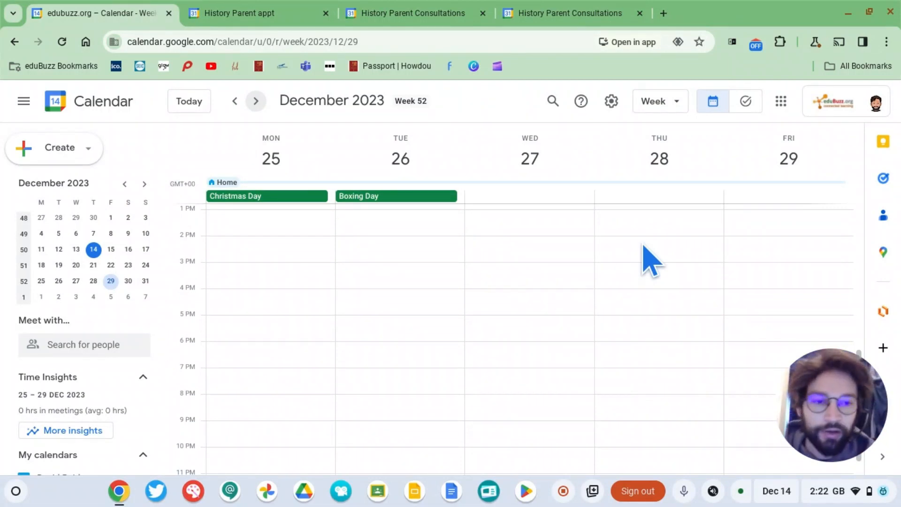
{"action": "left_click", "coordinate": [623, 233]}
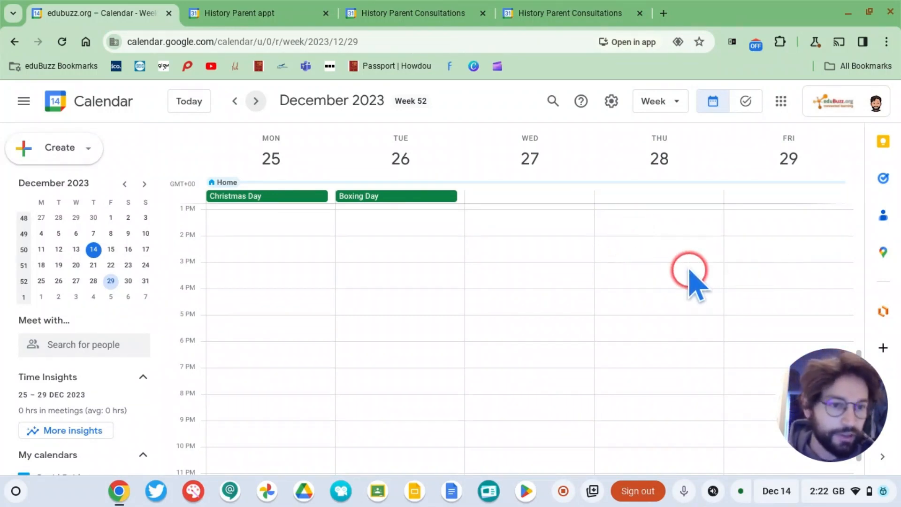
{"action": "left_click", "coordinate": [635, 273]}
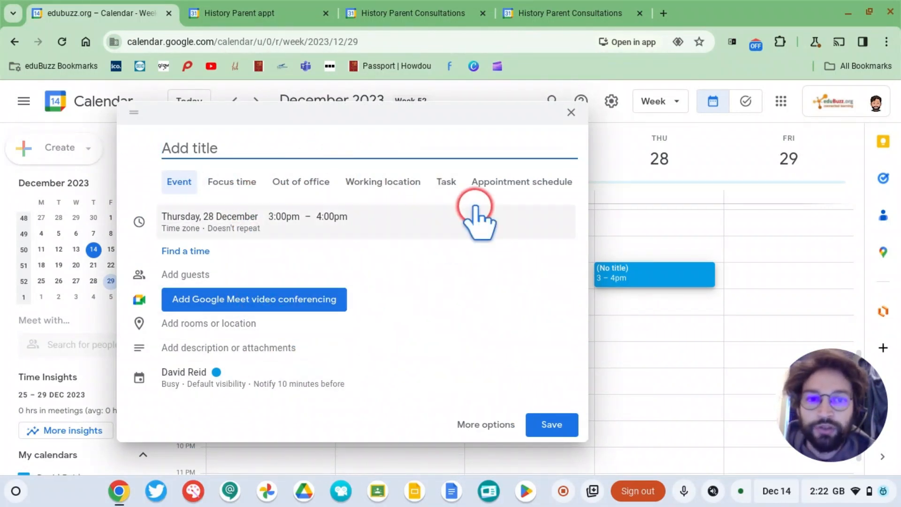
Make the new entry an appointment schedule ending at 5:00pm and proceed to its detailed setup
{"action": "left_click", "coordinate": [520, 182]}
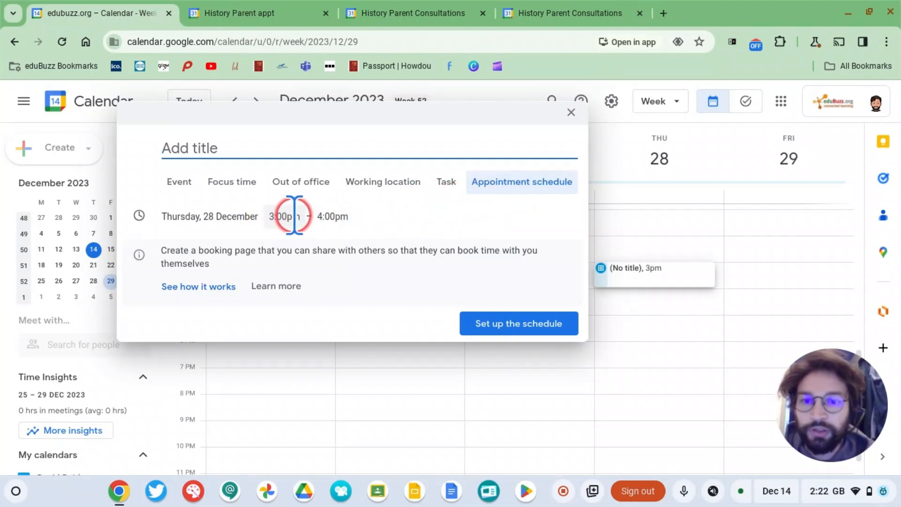
{"action": "left_click", "coordinate": [324, 216]}
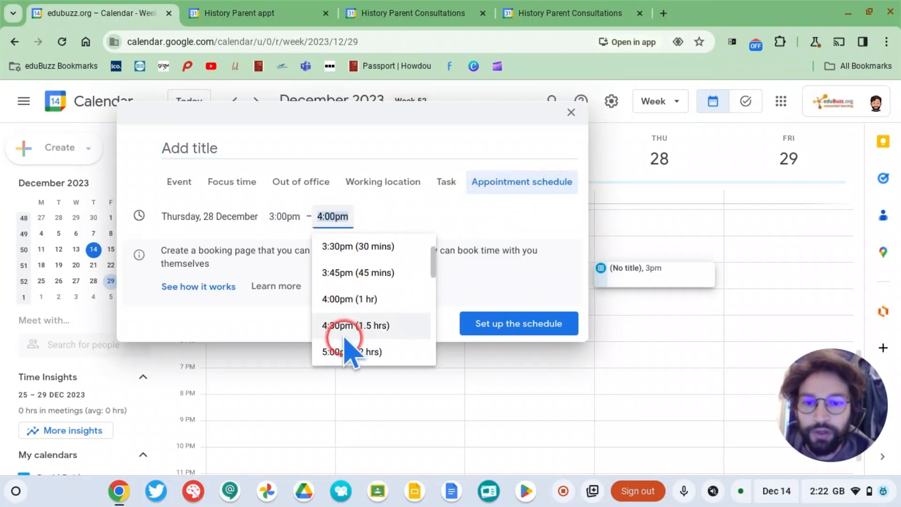
{"action": "left_click", "coordinate": [342, 351]}
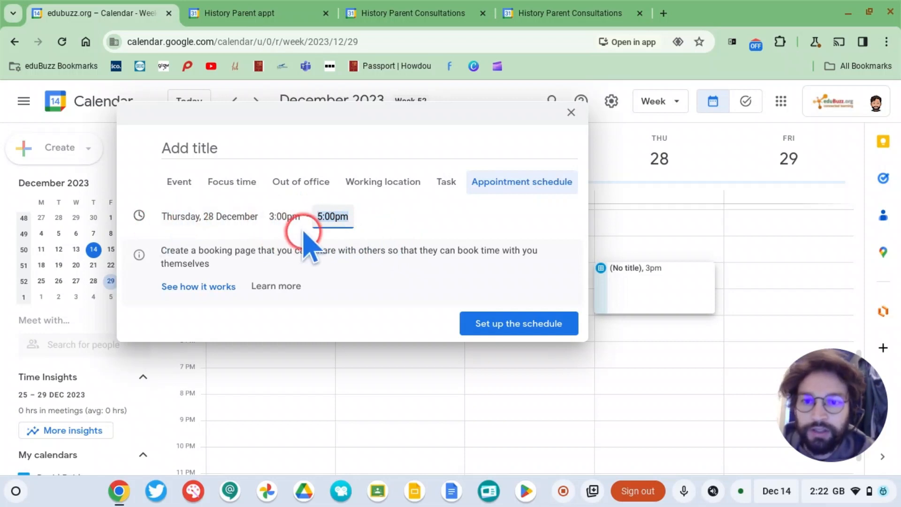
{"action": "left_click", "coordinate": [483, 312]}
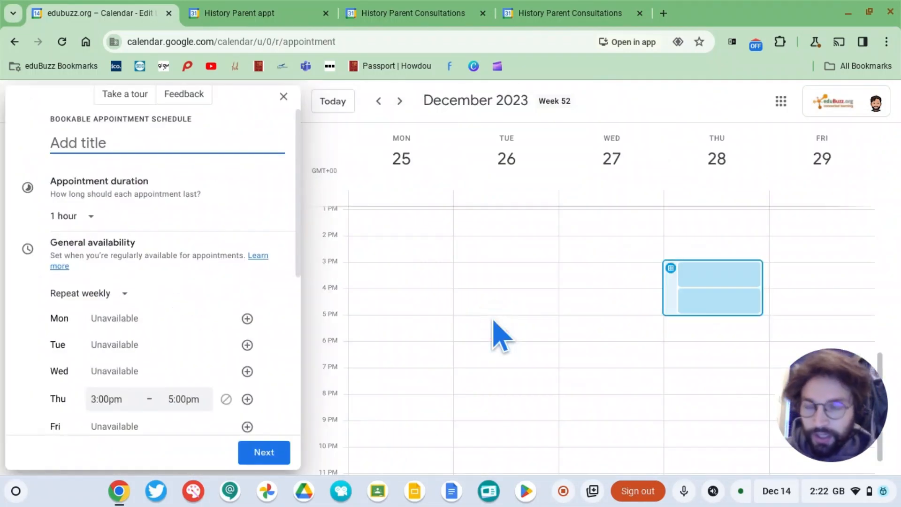
Title the bookable appointment schedule "History Parent Appt"
{"action": "left_click", "coordinate": [105, 146]}
{"action": "type", "text": "History Parent Appt"}
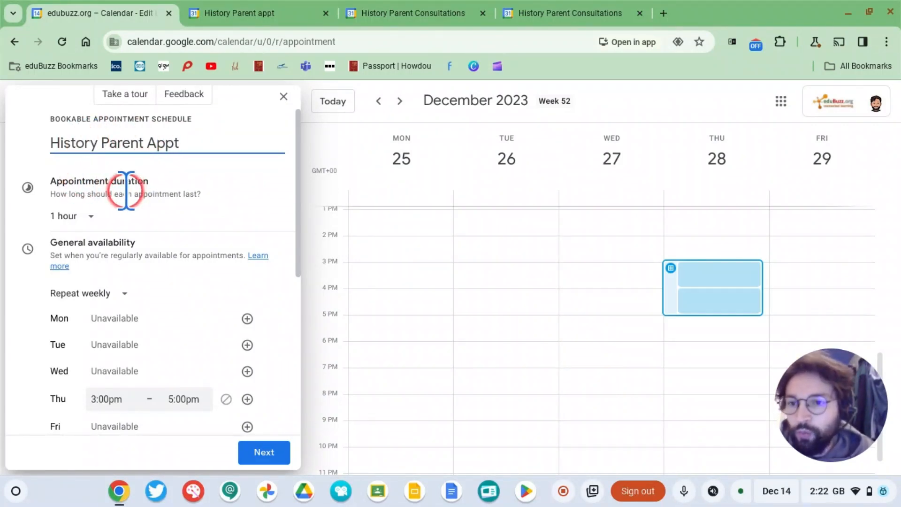
{"action": "left_click", "coordinate": [181, 237]}
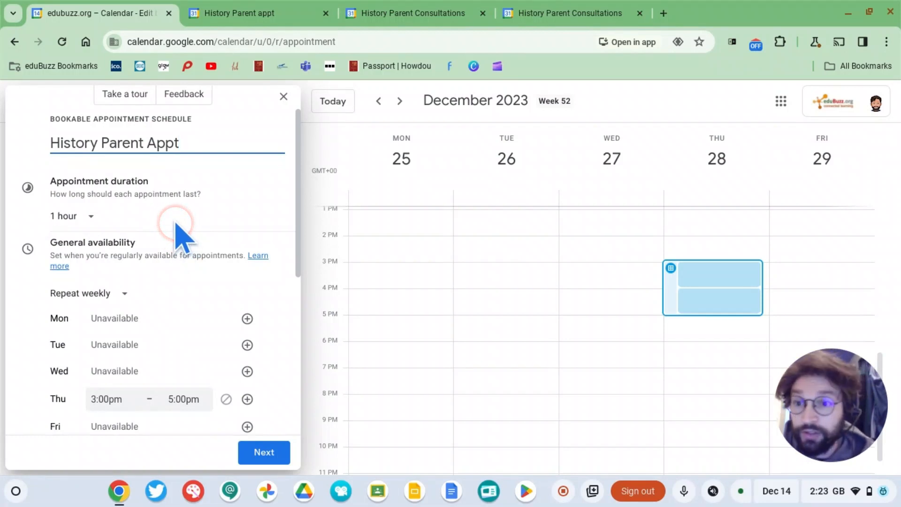
Set a custom appointment duration of 10 minutes
{"action": "left_click", "coordinate": [85, 217]}
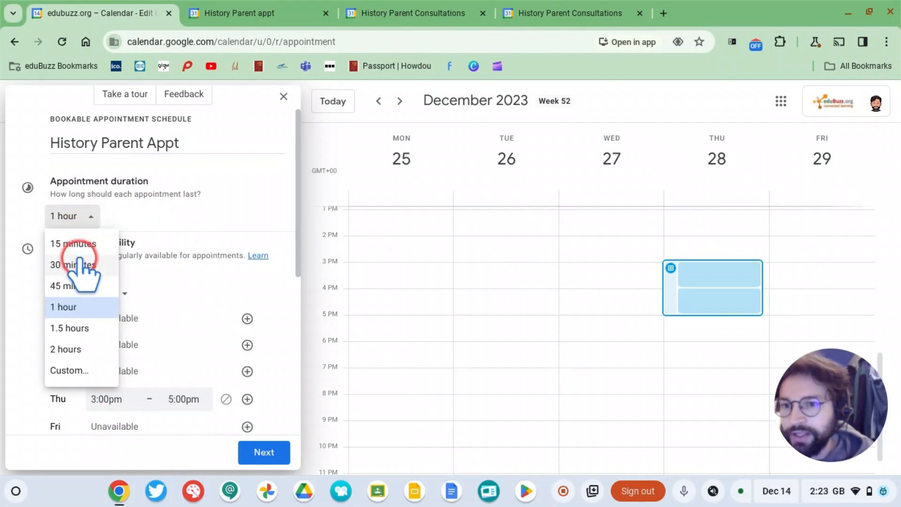
{"action": "left_click", "coordinate": [70, 371]}
{"action": "left_click", "coordinate": [472, 272]}
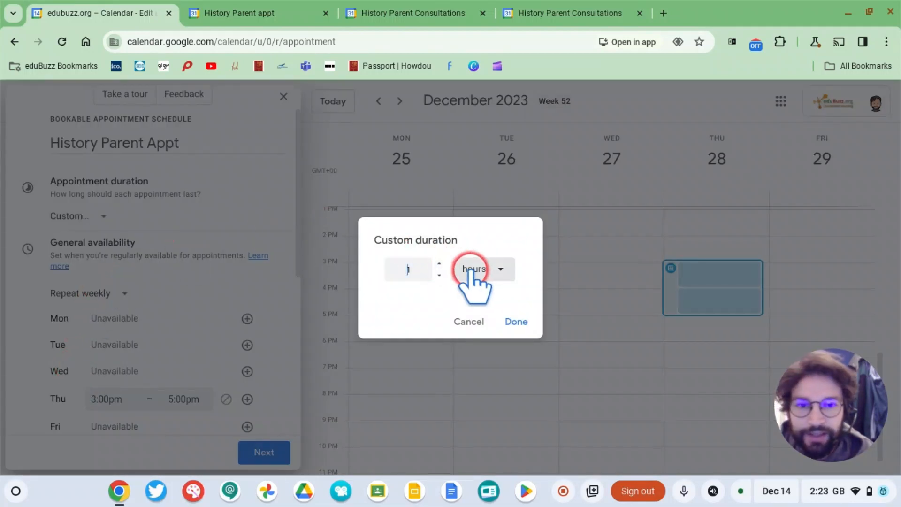
{"action": "left_click", "coordinate": [479, 295]}
{"action": "left_click", "coordinate": [411, 271]}
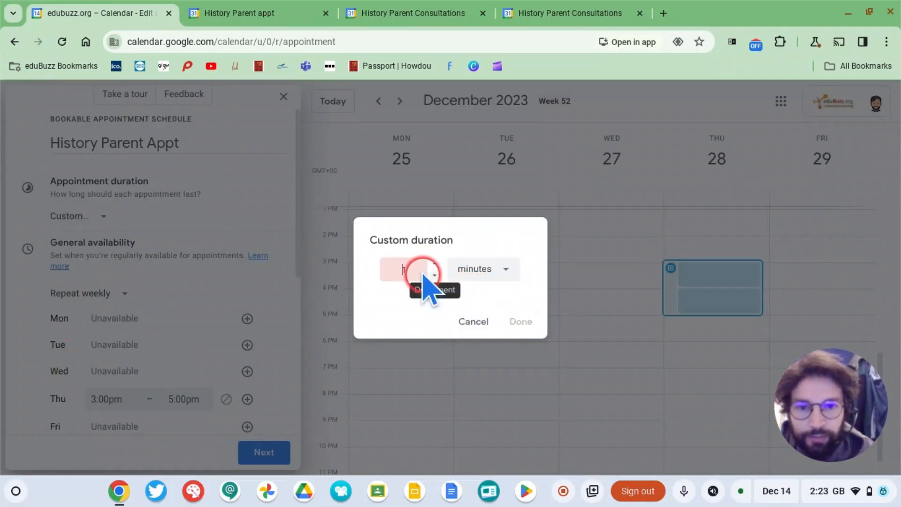
{"action": "type", "text": "0"}
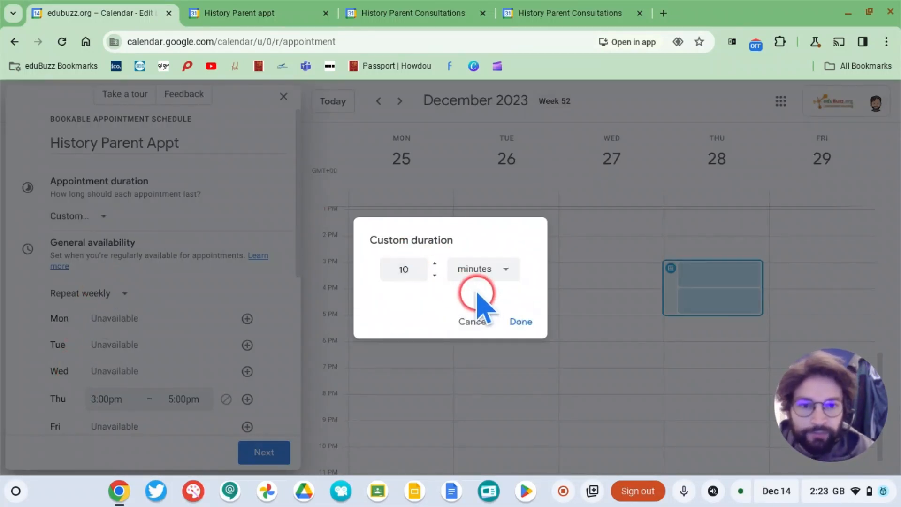
{"action": "left_click", "coordinate": [520, 322]}
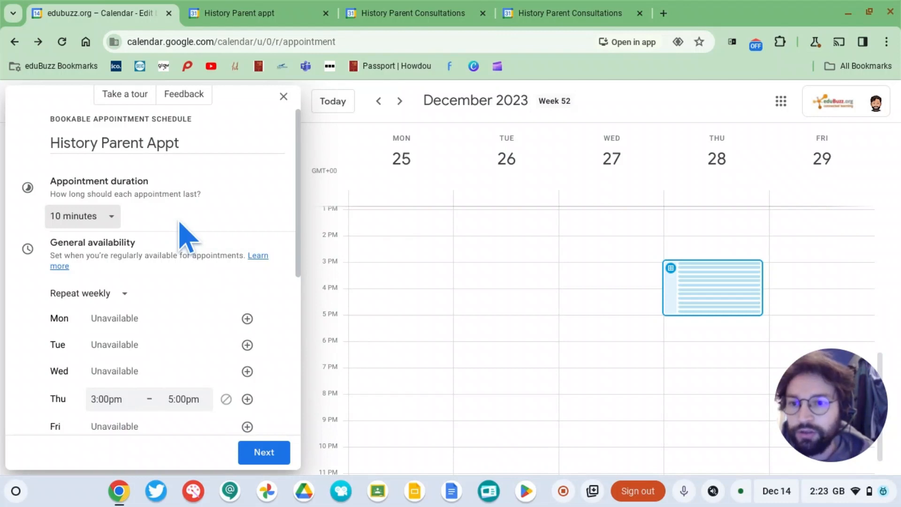
Add Friday to the weekly general availability, from 1:00pm to 4:00pm
{"action": "scroll", "coordinate": [181, 235], "scroll_direction": "down", "scroll_amount": 3}
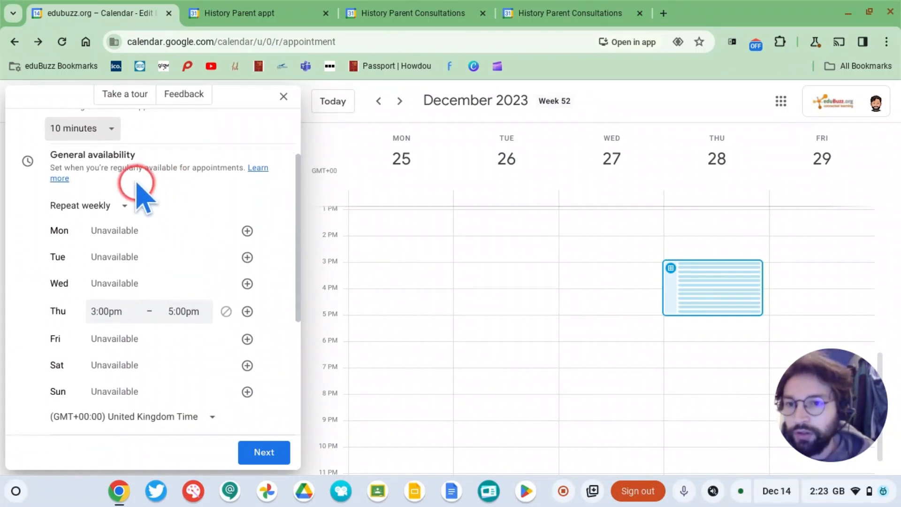
{"action": "scroll", "coordinate": [145, 200], "scroll_direction": "down", "scroll_amount": 2}
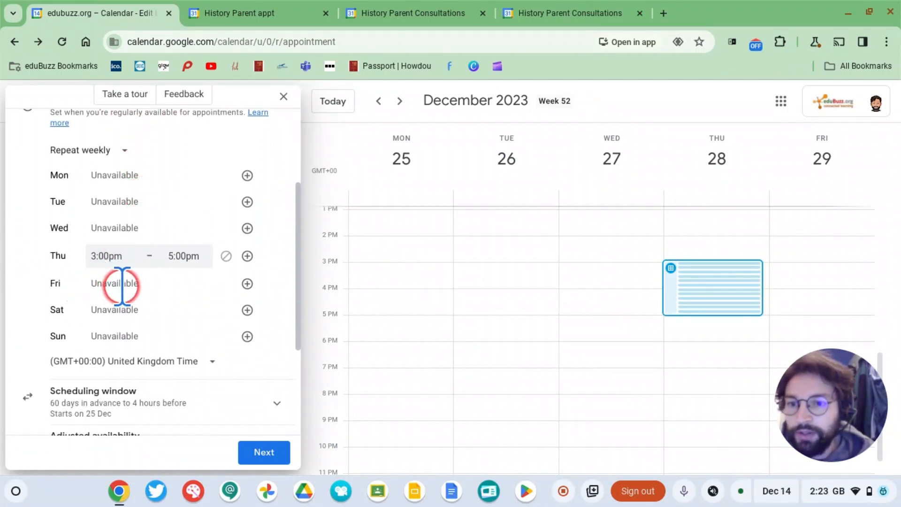
{"action": "left_click", "coordinate": [247, 284]}
{"action": "left_click", "coordinate": [114, 284]}
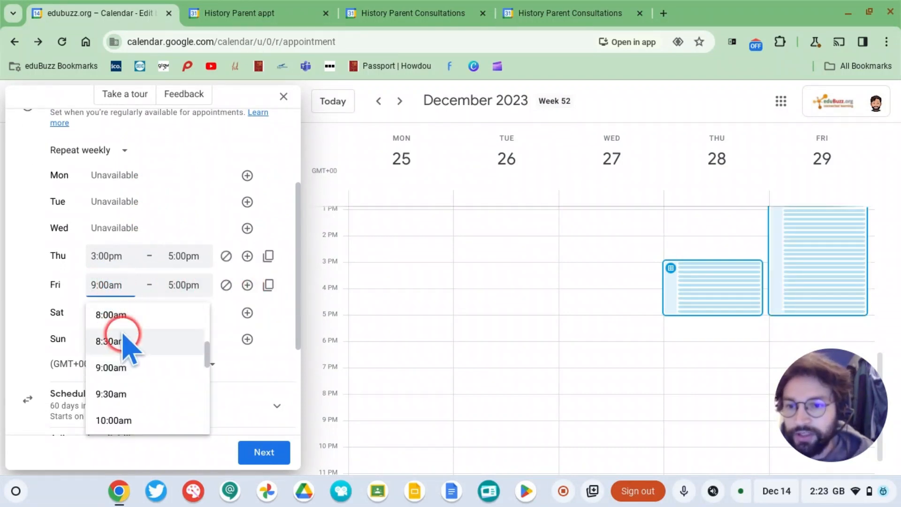
{"action": "scroll", "coordinate": [121, 337], "scroll_direction": "down", "scroll_amount": 4}
{"action": "scroll", "coordinate": [121, 347], "scroll_direction": "down", "scroll_amount": 1}
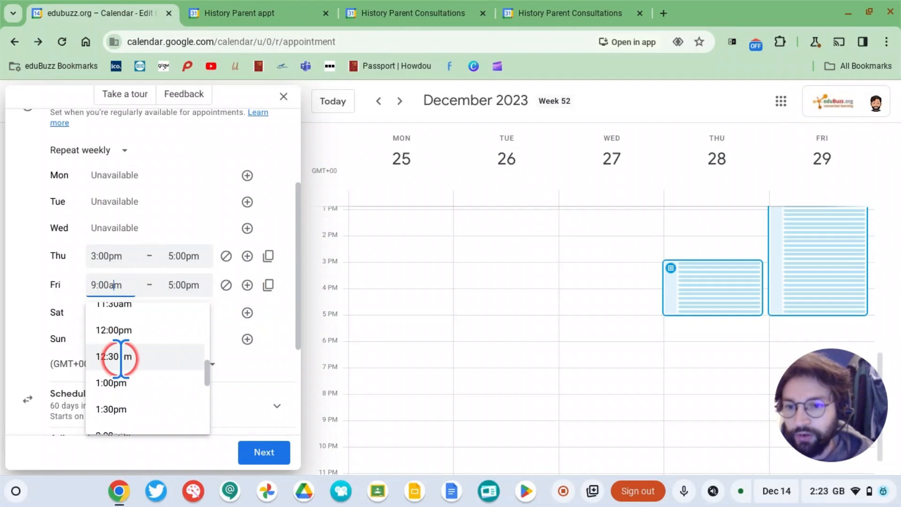
{"action": "left_click", "coordinate": [115, 382]}
{"action": "left_click", "coordinate": [183, 285]}
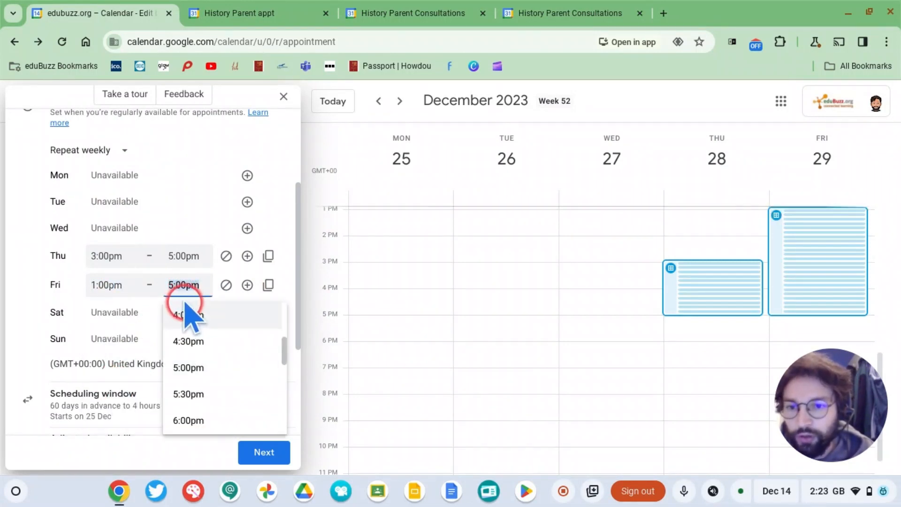
{"action": "left_click", "coordinate": [190, 315]}
{"action": "left_click", "coordinate": [131, 267]}
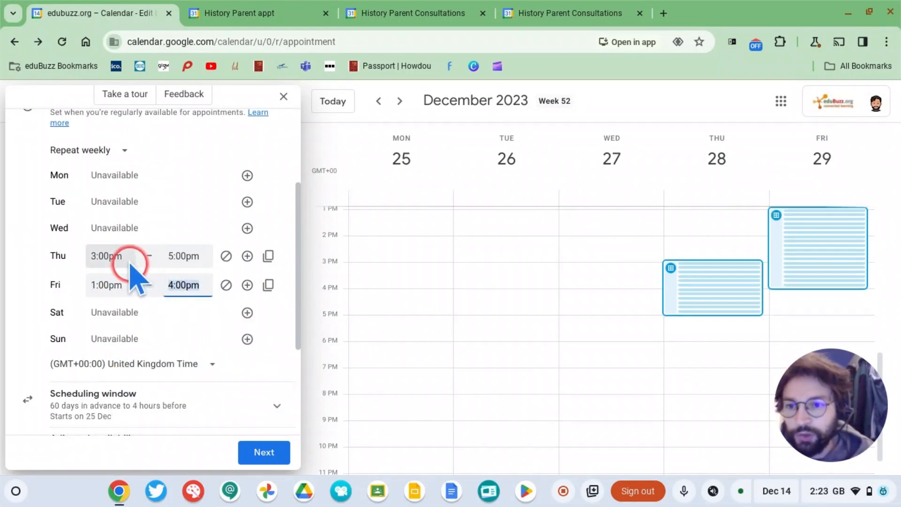
{"action": "left_click", "coordinate": [157, 288]}
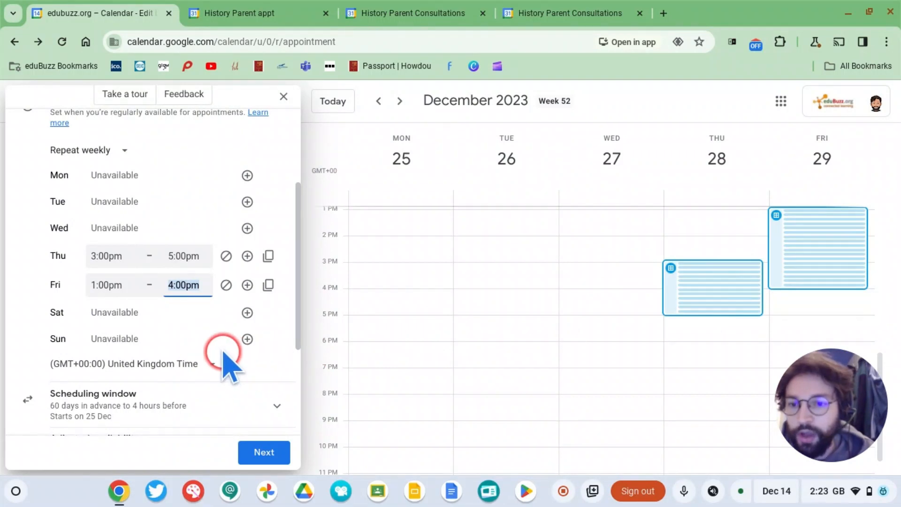
Expand the scheduling window settings and review the start and end dates, maximum advance booking time and minimum notice
{"action": "scroll", "coordinate": [226, 362], "scroll_direction": "down", "scroll_amount": 5}
{"action": "scroll", "coordinate": [228, 364], "scroll_direction": "down", "scroll_amount": 2}
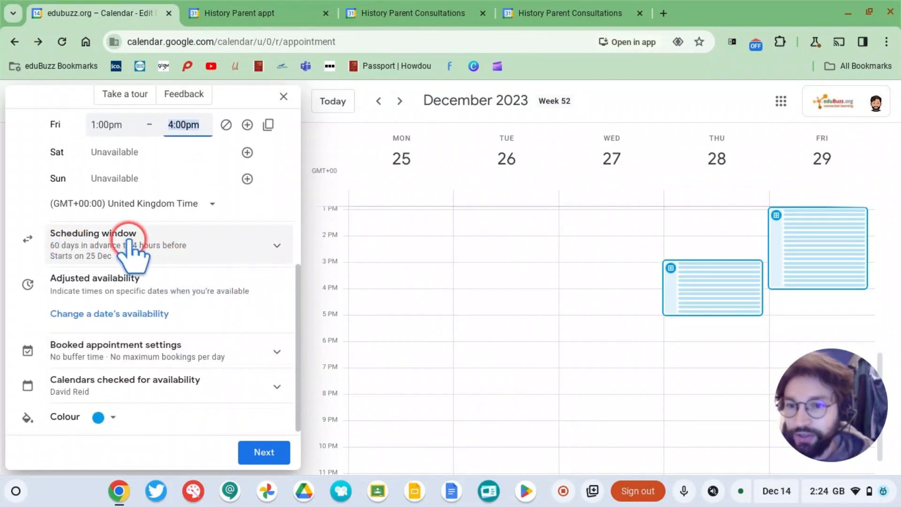
{"action": "left_click", "coordinate": [170, 246]}
{"action": "scroll", "coordinate": [195, 262], "scroll_direction": "down", "scroll_amount": 2}
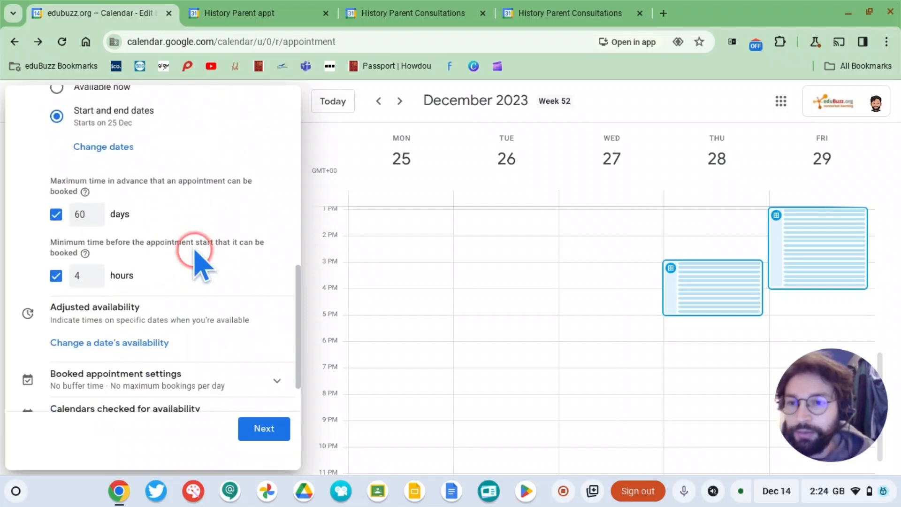
{"action": "scroll", "coordinate": [200, 262], "scroll_direction": "up", "scroll_amount": 2}
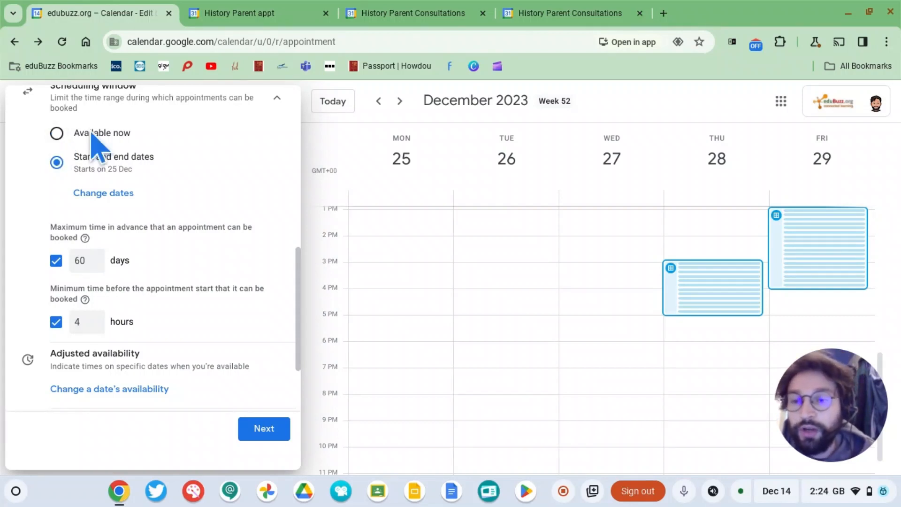
{"action": "left_click", "coordinate": [57, 134]}
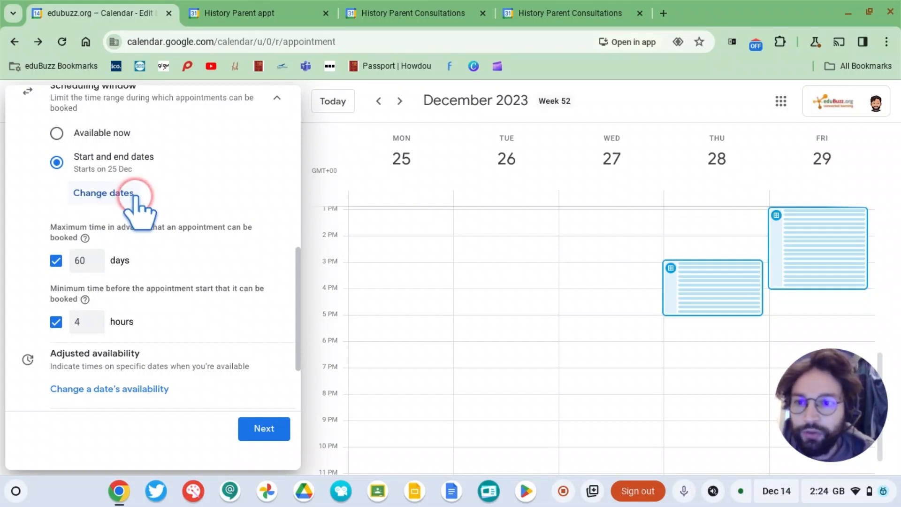
{"action": "scroll", "coordinate": [164, 200], "scroll_direction": "down", "scroll_amount": 2}
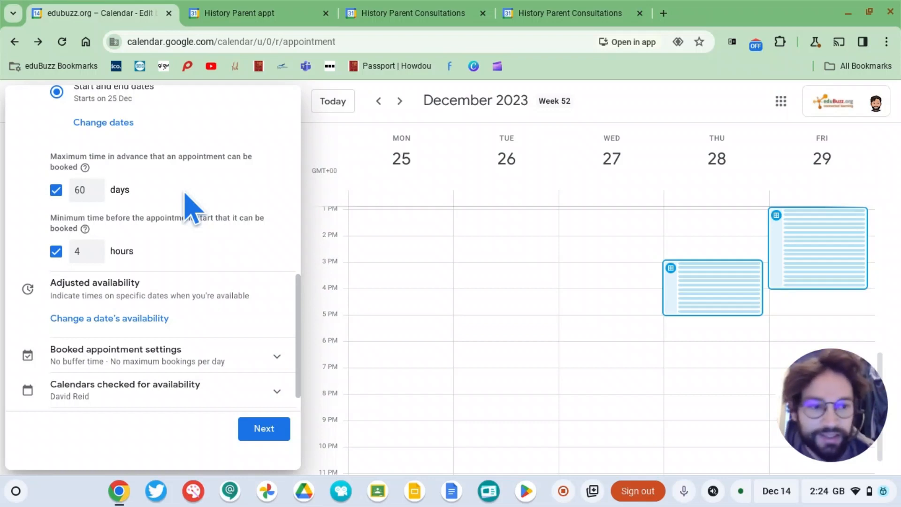
{"action": "scroll", "coordinate": [185, 195], "scroll_direction": "down", "scroll_amount": 1}
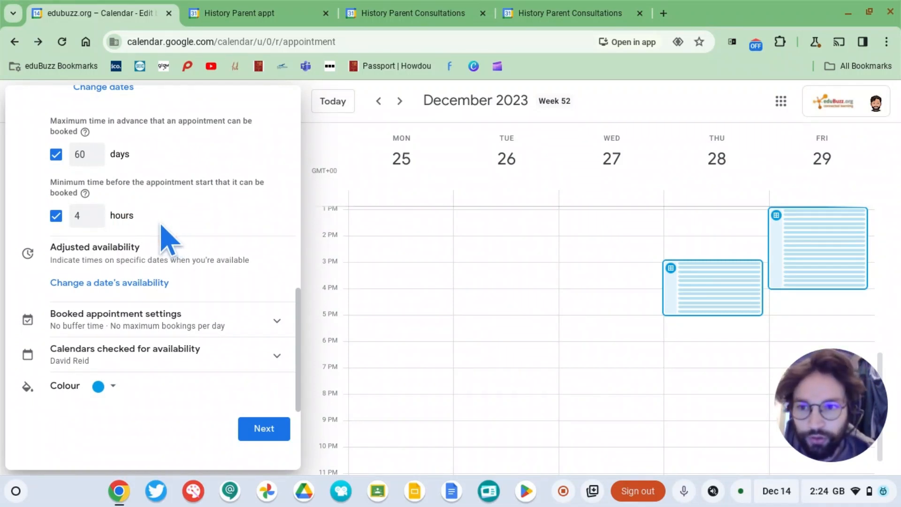
{"action": "scroll", "coordinate": [169, 238], "scroll_direction": "up", "scroll_amount": 3}
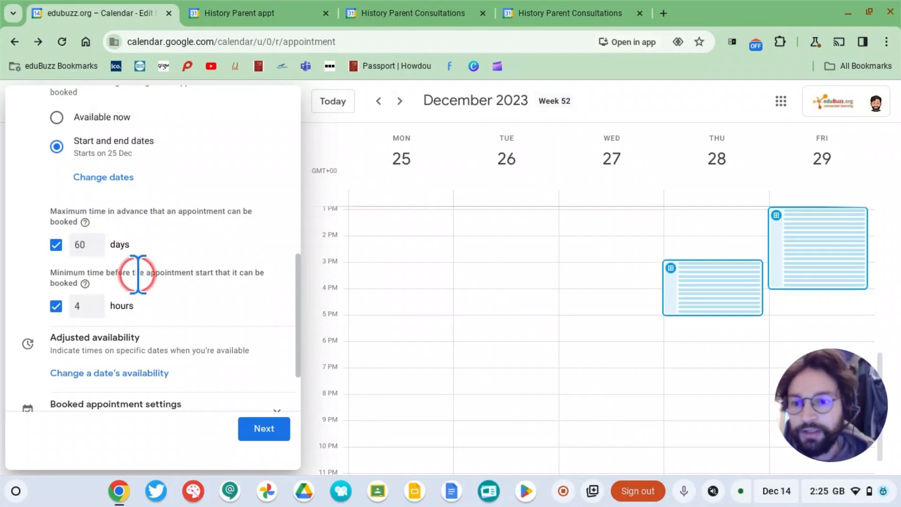
{"action": "scroll", "coordinate": [162, 276], "scroll_direction": "down", "scroll_amount": 1}
{"action": "scroll", "coordinate": [162, 276], "scroll_direction": "down", "scroll_amount": 1}
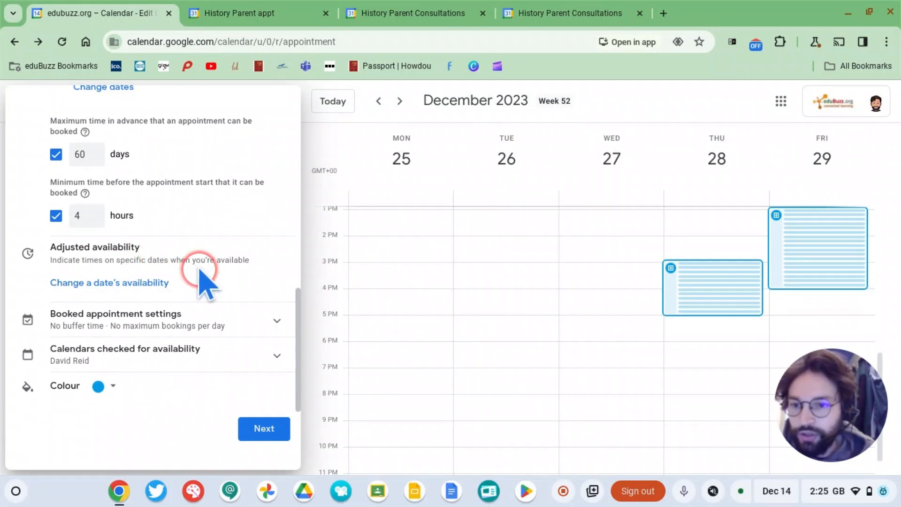
Expand and review the booked appointment settings and the list of calendars checked for availability
{"action": "left_click", "coordinate": [167, 315]}
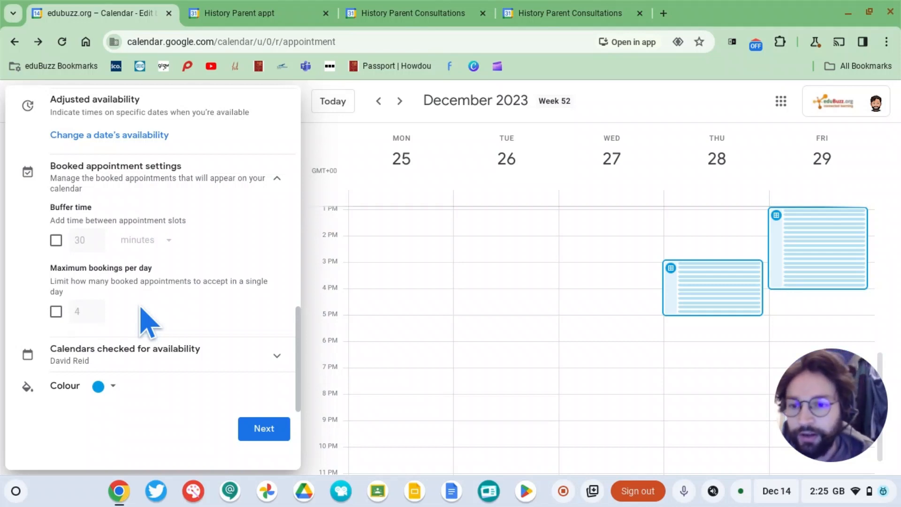
{"action": "scroll", "coordinate": [141, 303], "scroll_direction": "up", "scroll_amount": 2}
{"action": "scroll", "coordinate": [145, 318], "scroll_direction": "down", "scroll_amount": 2}
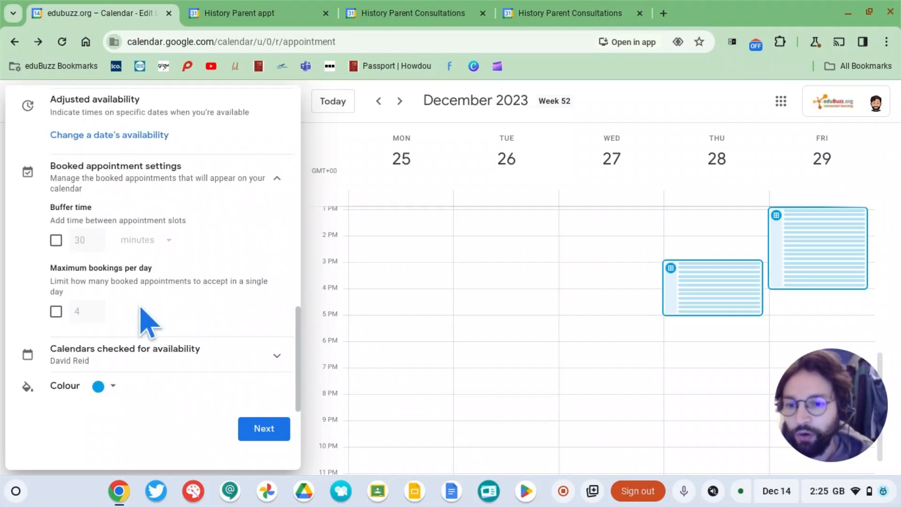
{"action": "left_click", "coordinate": [137, 352]}
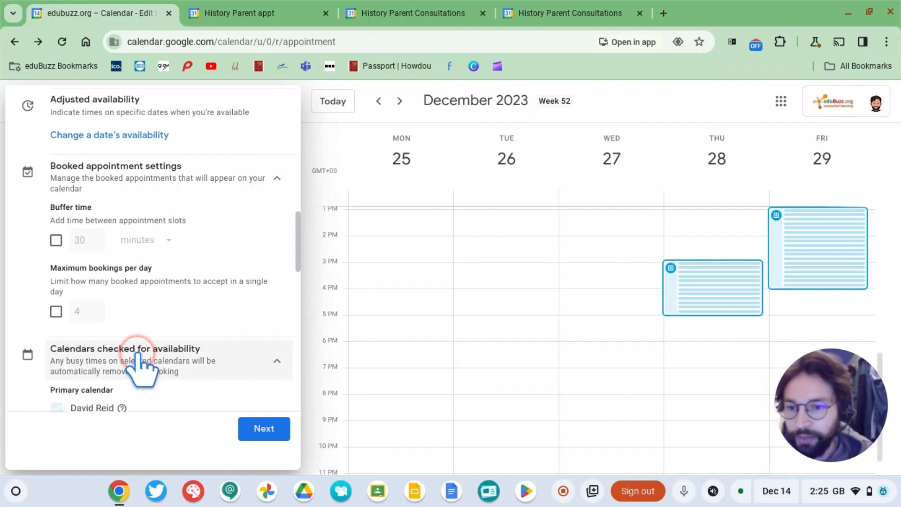
{"action": "scroll", "coordinate": [177, 359], "scroll_direction": "down", "scroll_amount": 2}
{"action": "scroll", "coordinate": [178, 359], "scroll_direction": "down", "scroll_amount": 1}
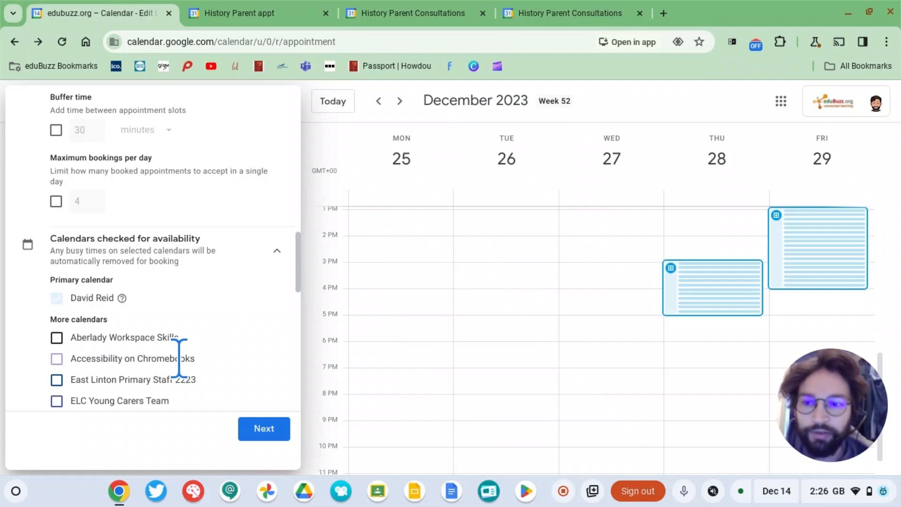
{"action": "scroll", "coordinate": [179, 359], "scroll_direction": "up", "scroll_amount": 2}
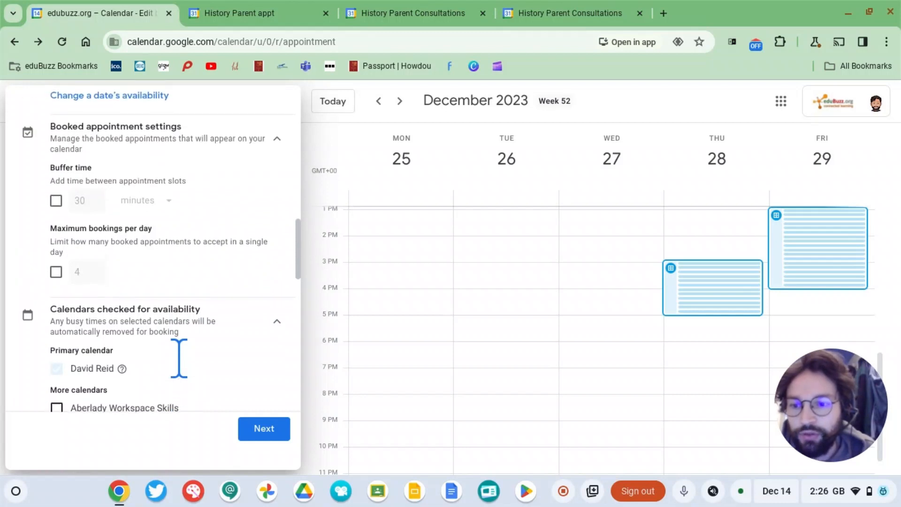
{"action": "scroll", "coordinate": [177, 356], "scroll_direction": "down", "scroll_amount": 5}
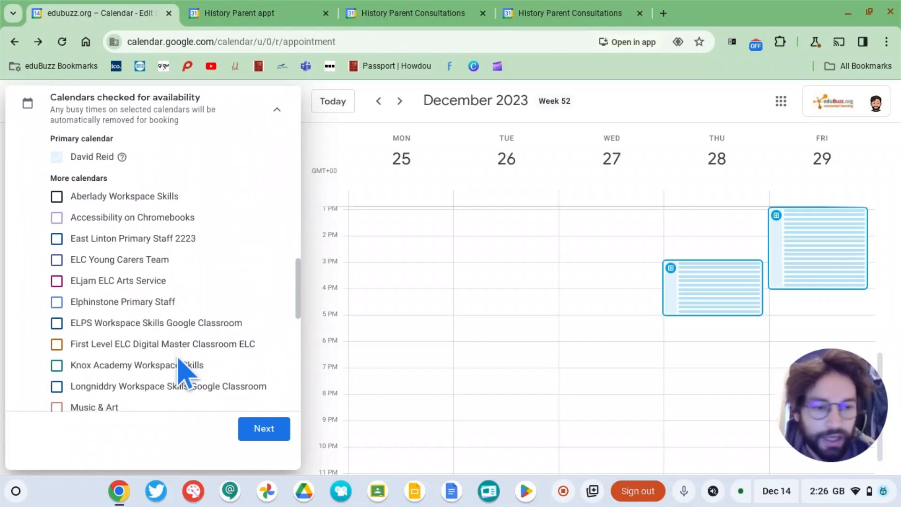
{"action": "scroll", "coordinate": [179, 360], "scroll_direction": "down", "scroll_amount": 3}
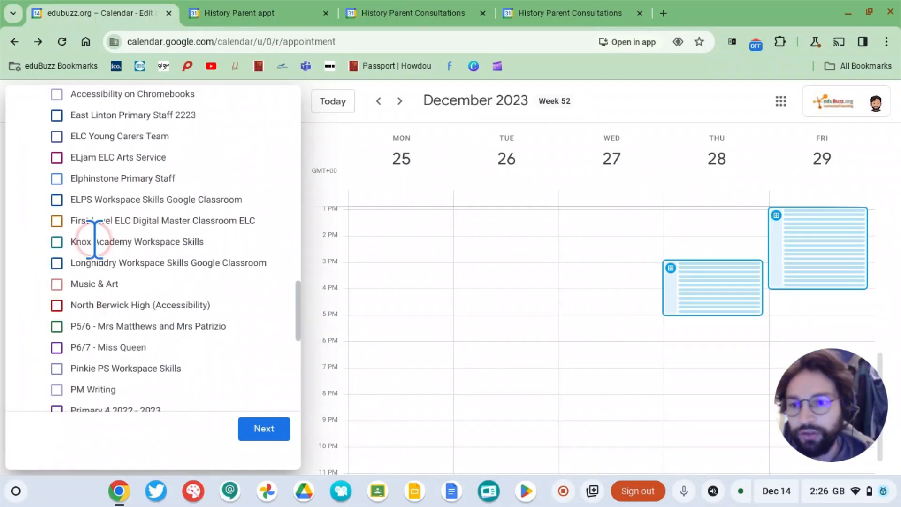
{"action": "scroll", "coordinate": [141, 322], "scroll_direction": "up", "scroll_amount": 4}
{"action": "scroll", "coordinate": [139, 314], "scroll_direction": "up", "scroll_amount": 2}
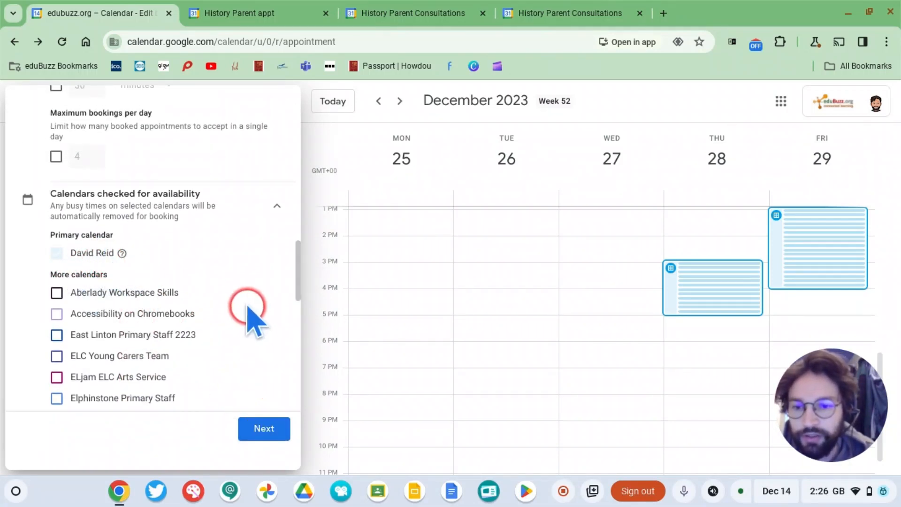
{"action": "scroll", "coordinate": [246, 312], "scroll_direction": "down", "scroll_amount": 3}
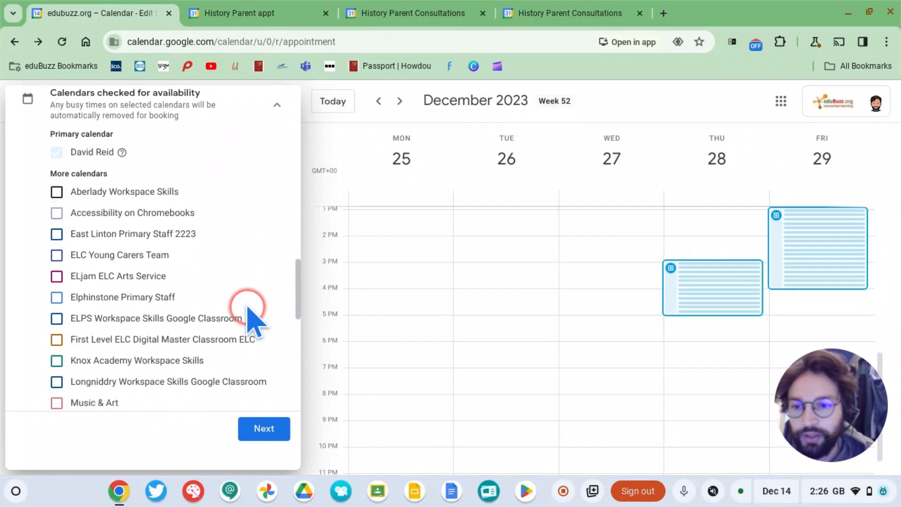
Continue to the schedule's booking page details, keeping the current availability settings
{"action": "left_click", "coordinate": [266, 434]}
{"action": "scroll", "coordinate": [217, 315], "scroll_direction": "down", "scroll_amount": 1}
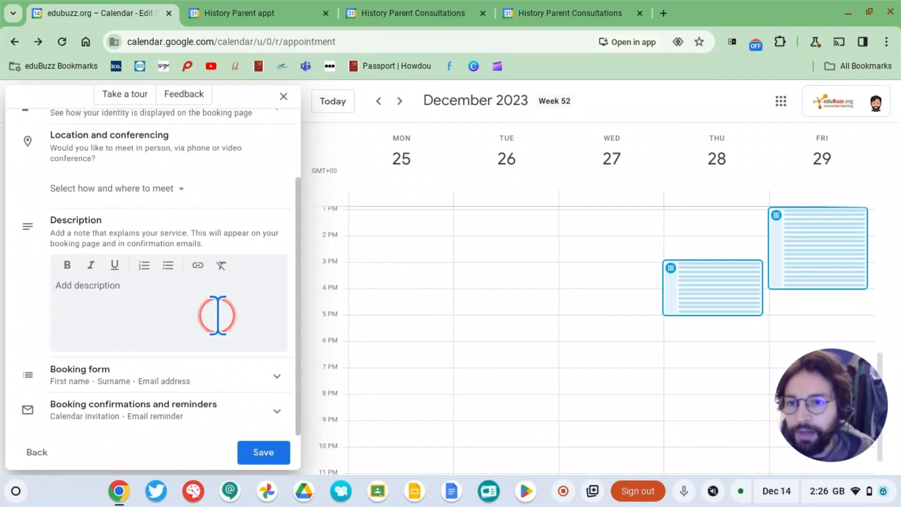
{"action": "scroll", "coordinate": [219, 319], "scroll_direction": "up", "scroll_amount": 3}
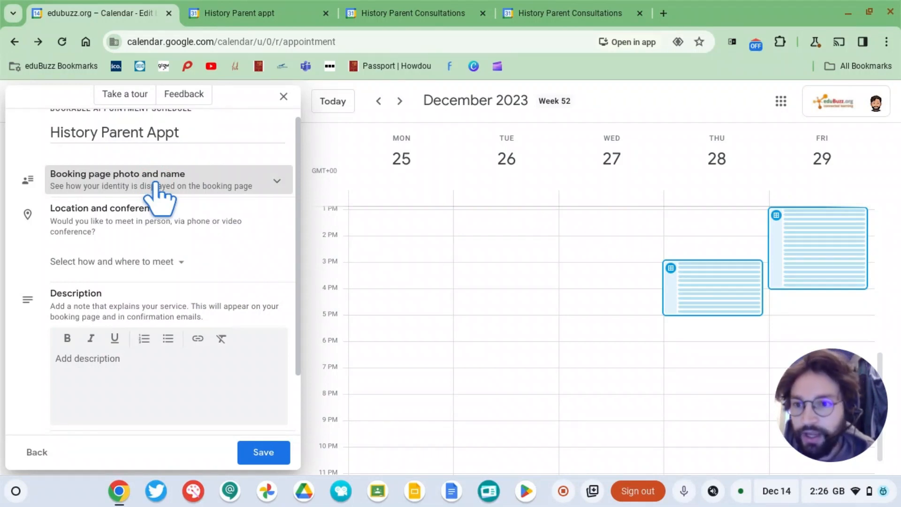
{"action": "left_click", "coordinate": [191, 248]}
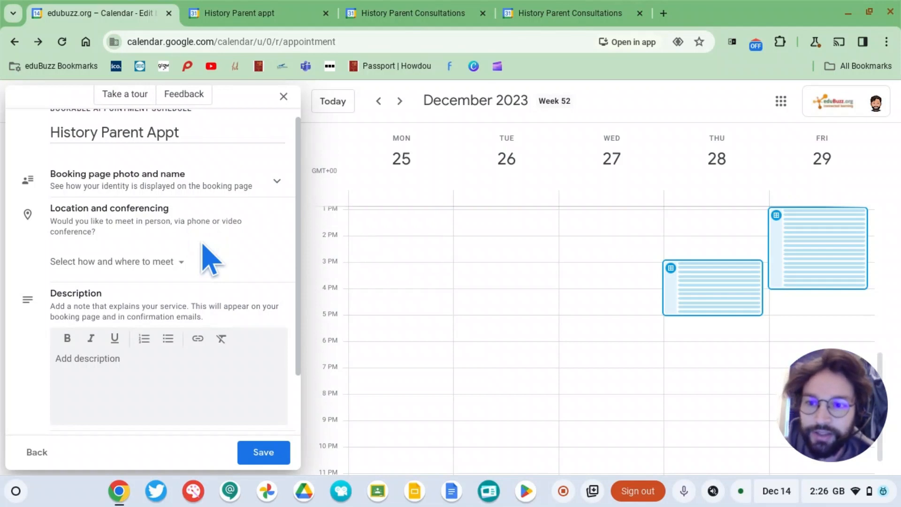
Set the schedule's location and conferencing to Google Meet video conferencing
{"action": "left_click", "coordinate": [164, 261]}
{"action": "left_click", "coordinate": [165, 330]}
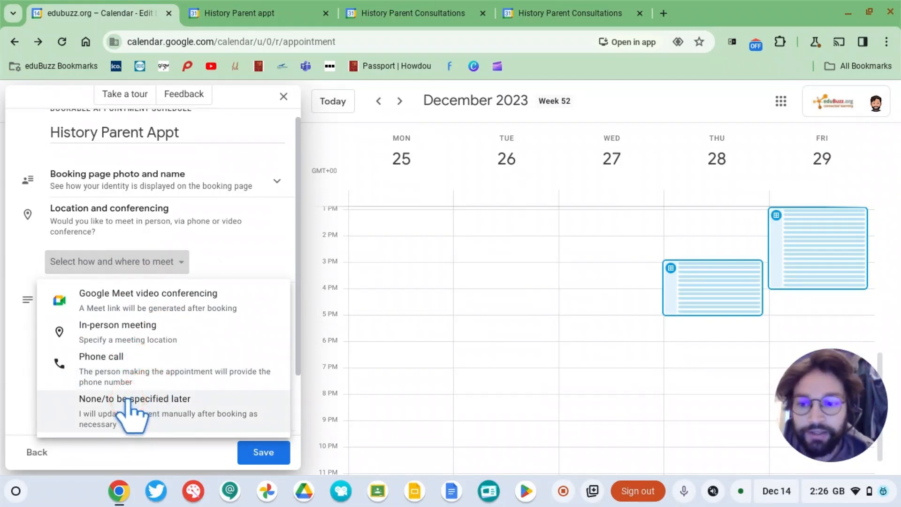
{"action": "left_click", "coordinate": [147, 304]}
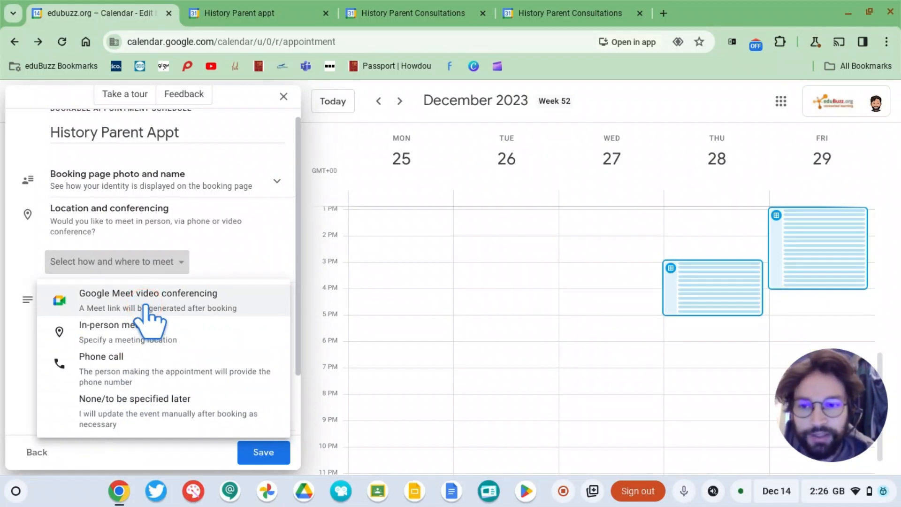
{"action": "left_click", "coordinate": [228, 244]}
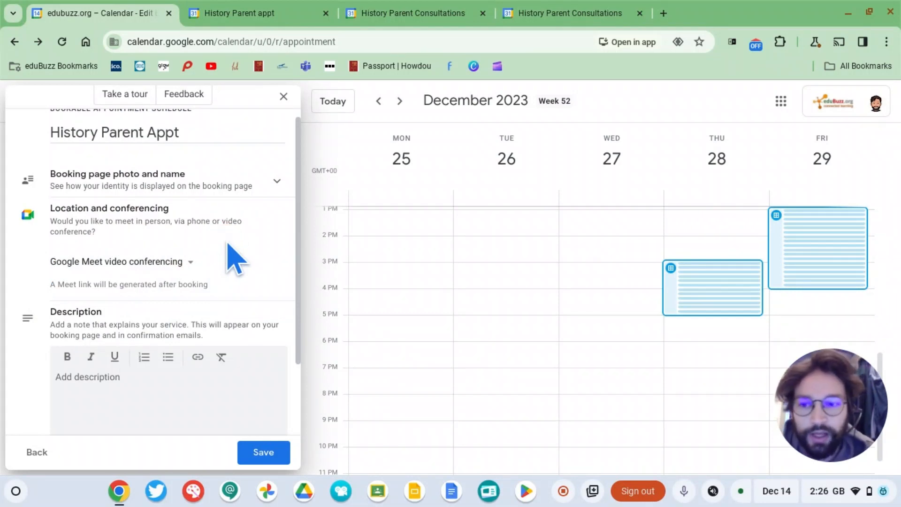
Enter "Testing" as the description for the booking page and confirmation emails
{"action": "scroll", "coordinate": [233, 256], "scroll_direction": "down", "scroll_amount": 3}
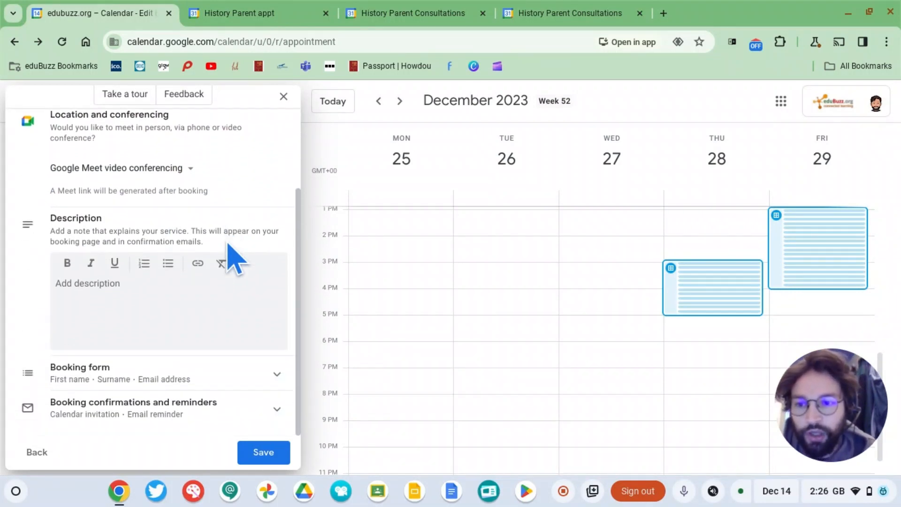
{"action": "left_click", "coordinate": [76, 309]}
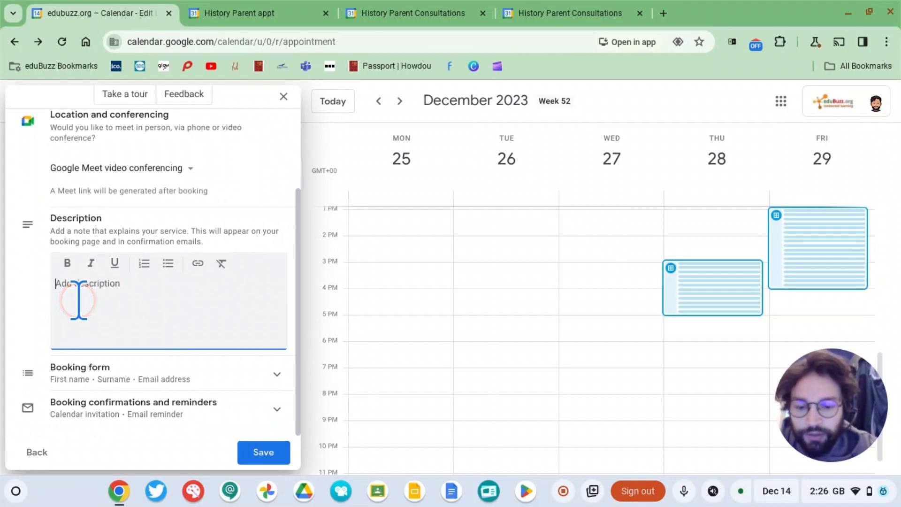
{"action": "type", "text": "Testing"}
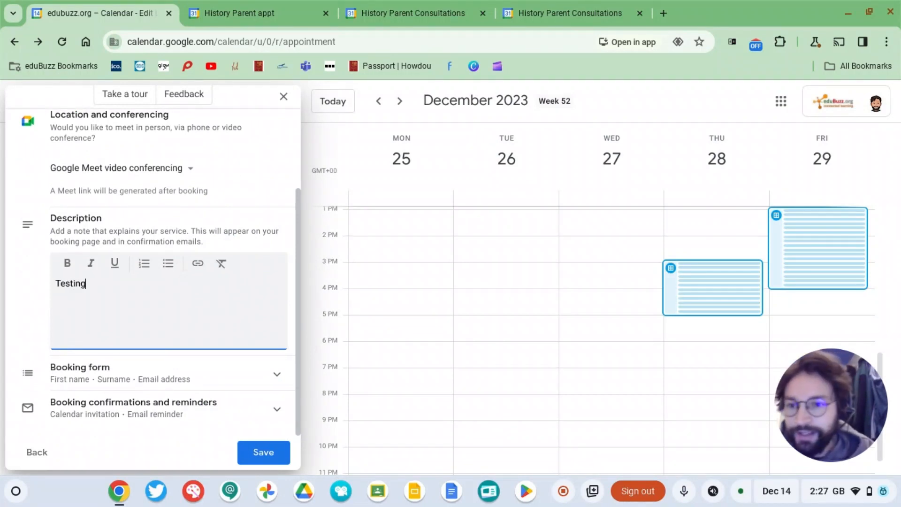
{"action": "left_click", "coordinate": [109, 308]}
{"action": "scroll", "coordinate": [109, 305], "scroll_direction": "up", "scroll_amount": 1}
{"action": "scroll", "coordinate": [109, 305], "scroll_direction": "down", "scroll_amount": 1}
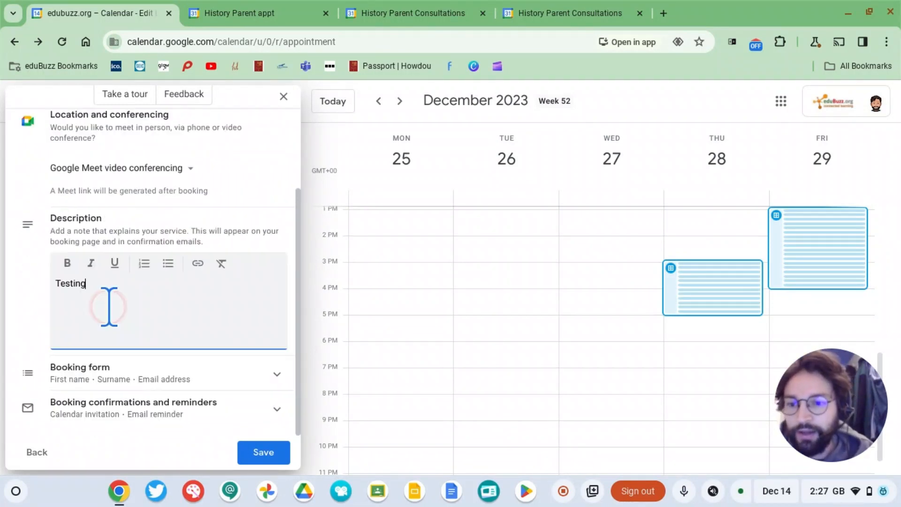
Expand the booking form and the booking confirmations and reminders, and review the form fields and email reminder timing options
{"action": "left_click", "coordinate": [78, 380]}
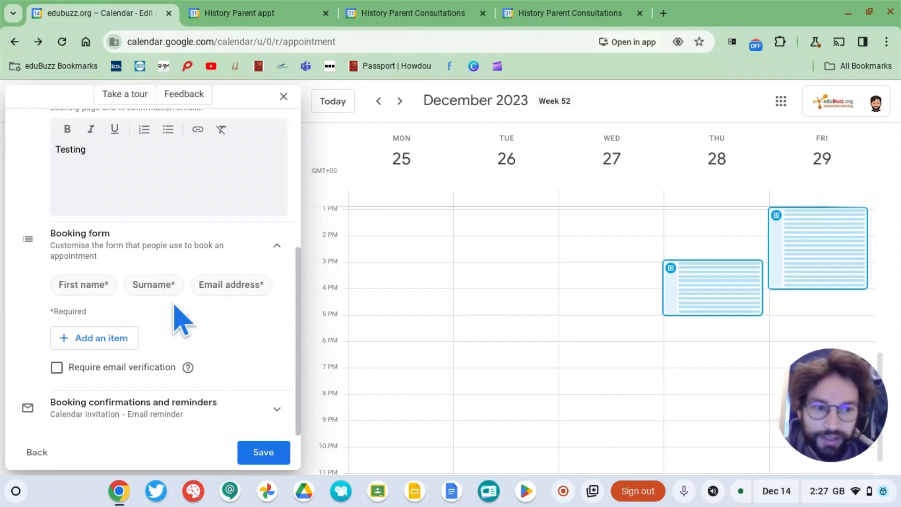
{"action": "scroll", "coordinate": [175, 306], "scroll_direction": "up", "scroll_amount": 1}
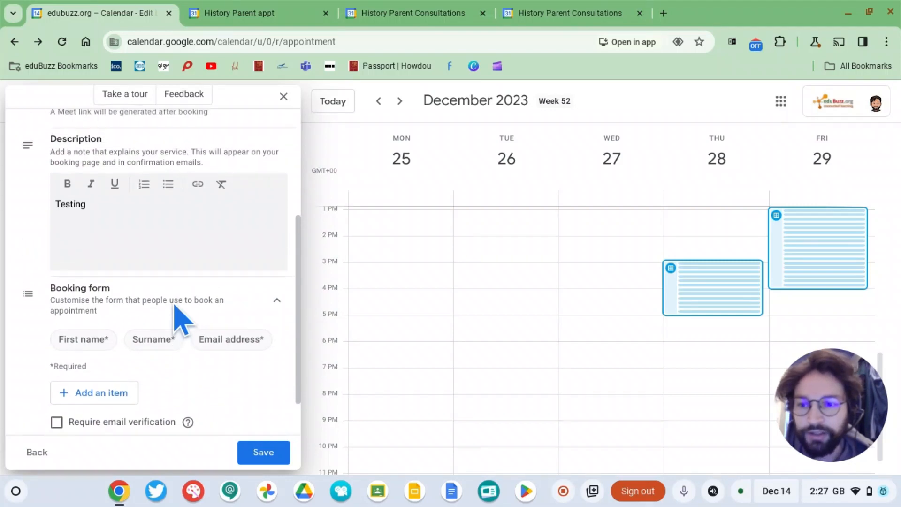
{"action": "scroll", "coordinate": [174, 306], "scroll_direction": "down", "scroll_amount": 1}
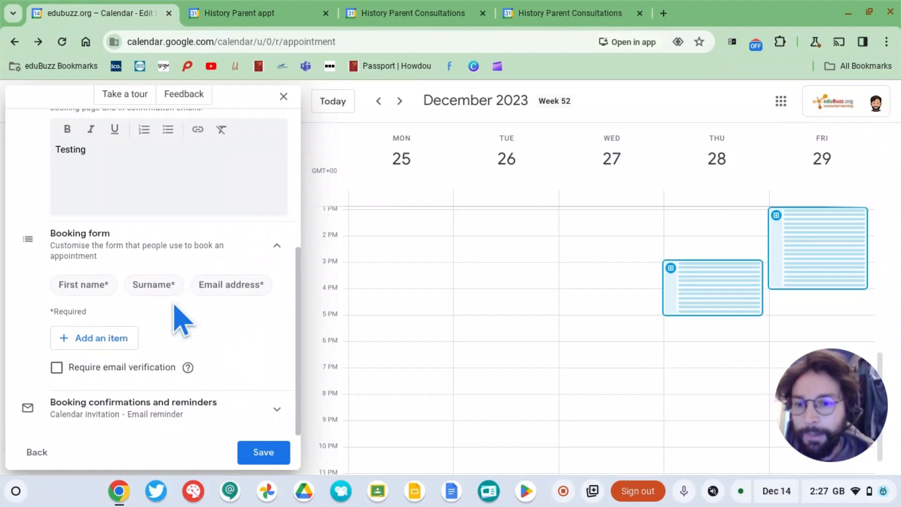
{"action": "left_click", "coordinate": [148, 403]}
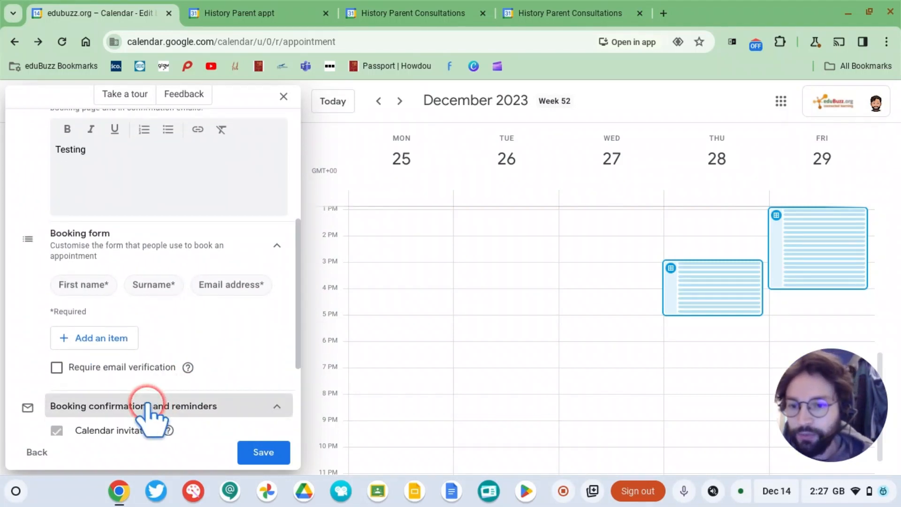
{"action": "scroll", "coordinate": [221, 343], "scroll_direction": "down", "scroll_amount": 3}
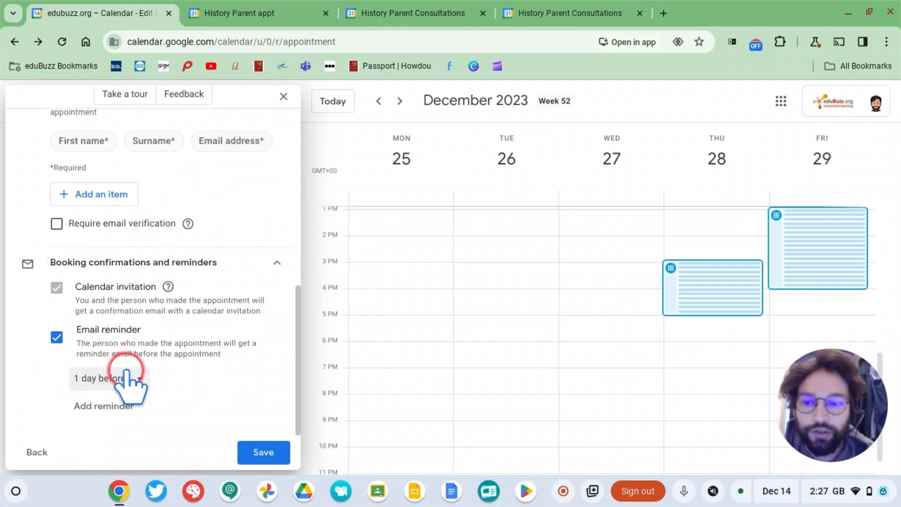
{"action": "left_click", "coordinate": [139, 374]}
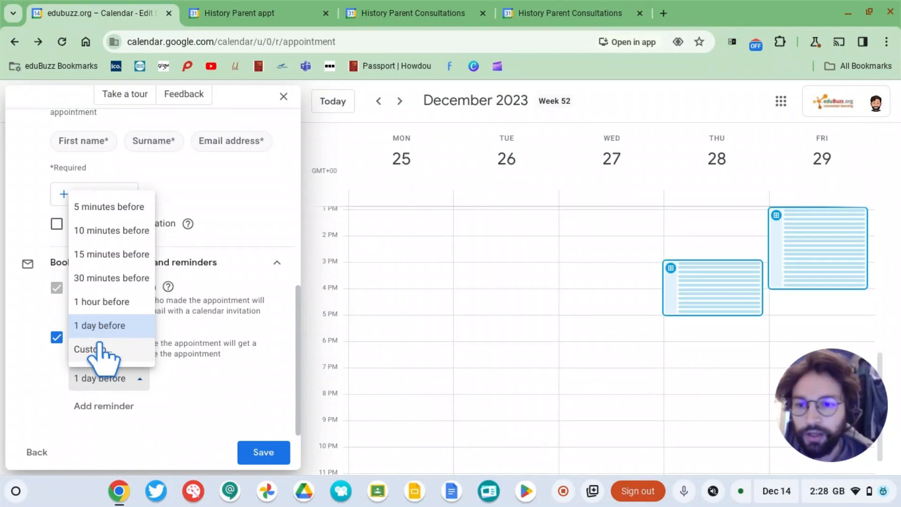
{"action": "left_click", "coordinate": [212, 383]}
Save the History Parent Appt schedule and open its booking page
{"action": "left_click", "coordinate": [263, 452]}
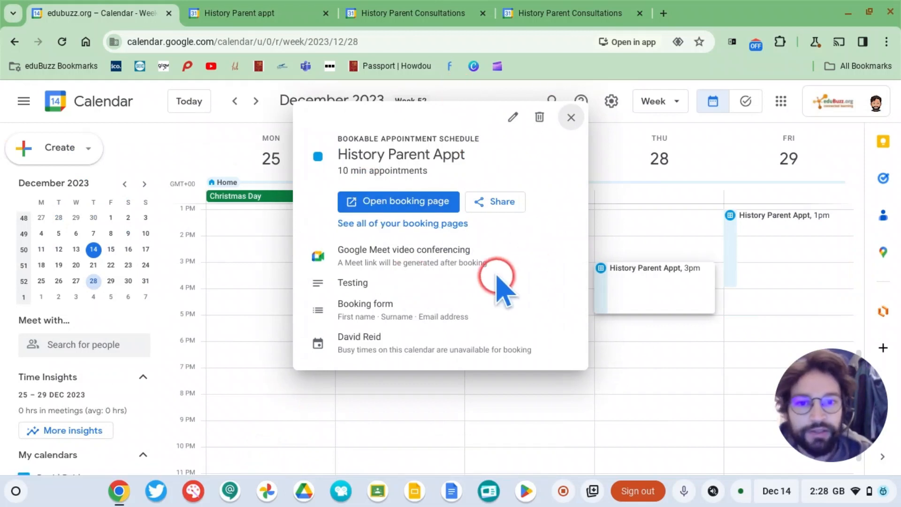
{"action": "left_click", "coordinate": [401, 202]}
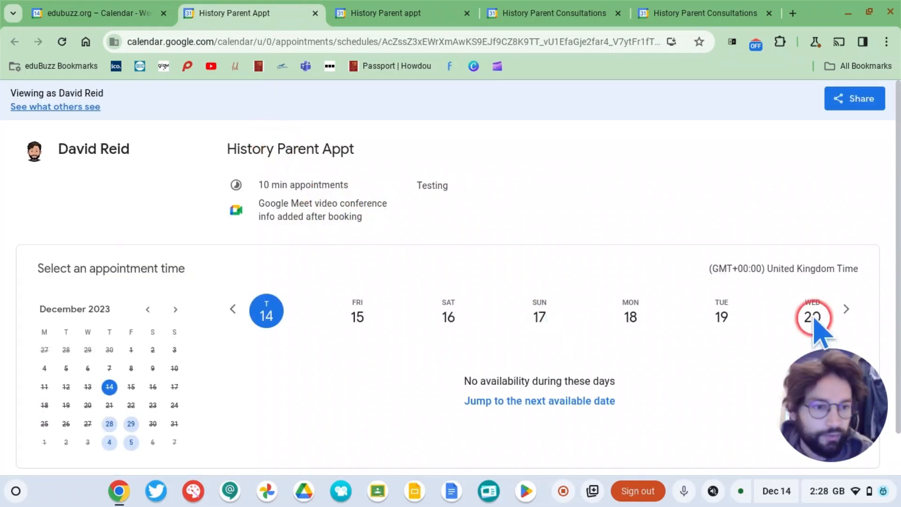
Advance the booking page's date range to the week starting Thursday 28 December
{"action": "left_click", "coordinate": [847, 309]}
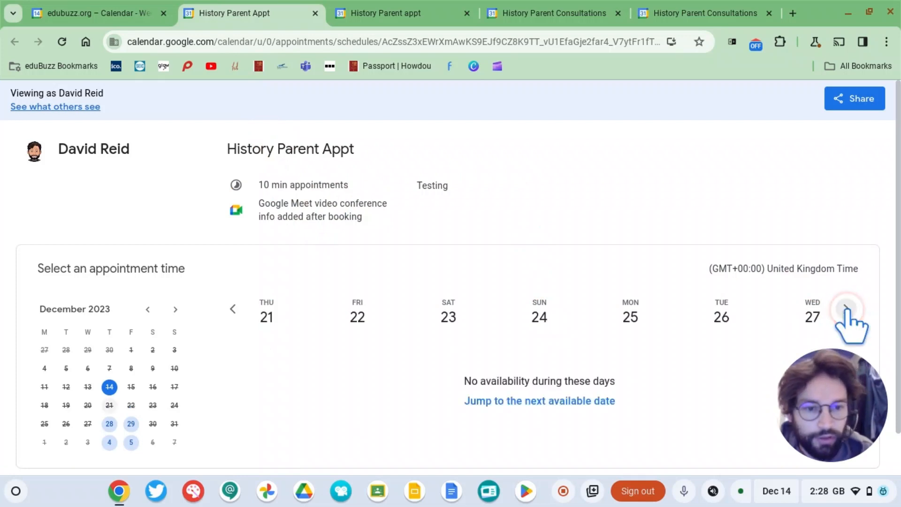
{"action": "left_click", "coordinate": [846, 308]}
{"action": "scroll", "coordinate": [507, 402], "scroll_direction": "down", "scroll_amount": 3}
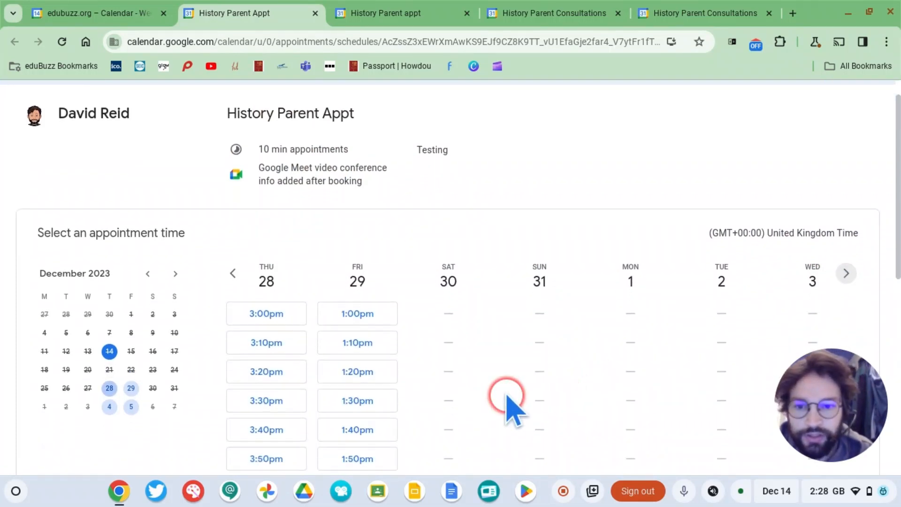
Examine the bookable 10-minute time slots offered on Thursday 28 and Friday 29 December
{"action": "scroll", "coordinate": [507, 397], "scroll_direction": "down", "scroll_amount": 2}
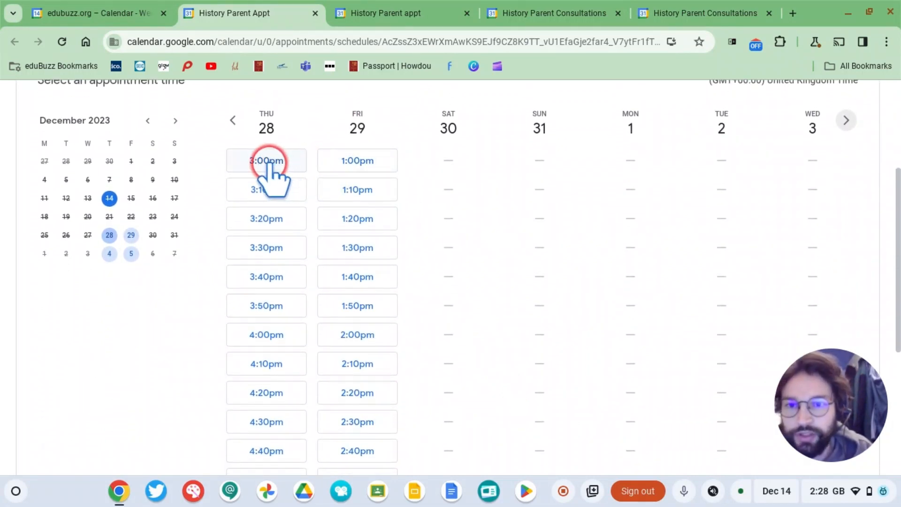
{"action": "scroll", "coordinate": [267, 294], "scroll_direction": "down", "scroll_amount": 3}
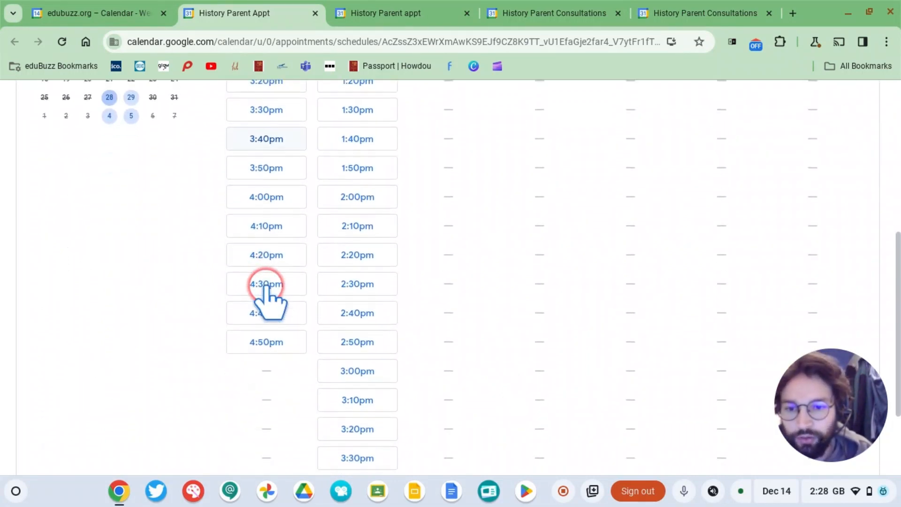
{"action": "scroll", "coordinate": [366, 246], "scroll_direction": "up", "scroll_amount": 2}
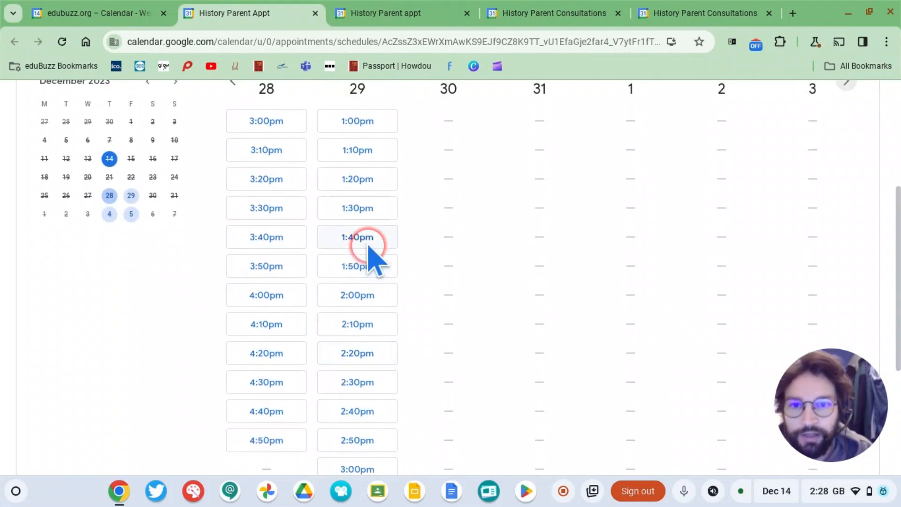
{"action": "scroll", "coordinate": [373, 252], "scroll_direction": "down", "scroll_amount": 2}
{"action": "scroll", "coordinate": [369, 253], "scroll_direction": "down", "scroll_amount": 2}
{"action": "scroll", "coordinate": [355, 377], "scroll_direction": "down", "scroll_amount": 1}
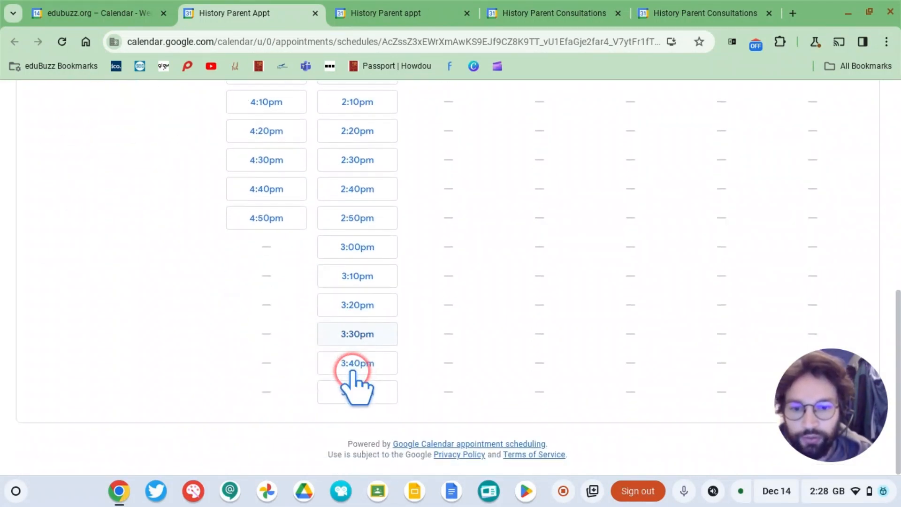
{"action": "scroll", "coordinate": [358, 383], "scroll_direction": "up", "scroll_amount": 5}
{"action": "scroll", "coordinate": [357, 382], "scroll_direction": "up", "scroll_amount": 3}
{"action": "scroll", "coordinate": [357, 383], "scroll_direction": "down", "scroll_amount": 1}
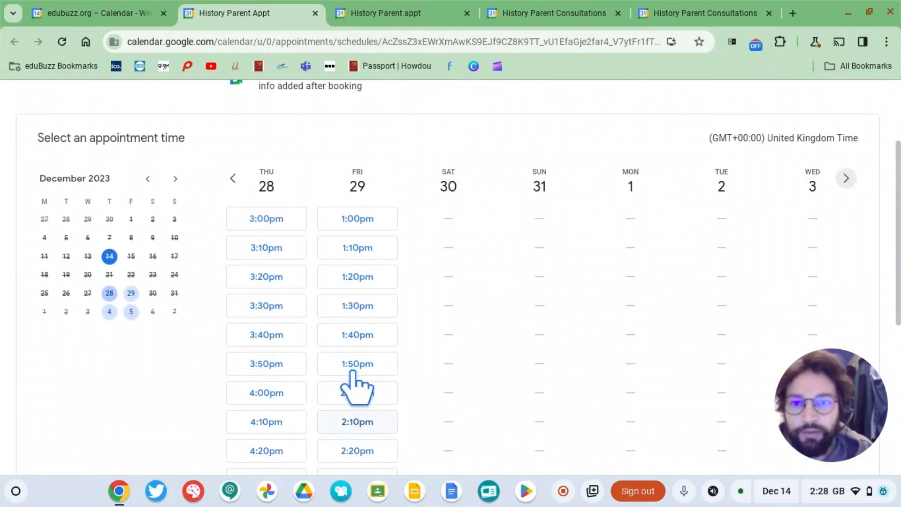
{"action": "scroll", "coordinate": [357, 384], "scroll_direction": "up", "scroll_amount": 1}
{"action": "scroll", "coordinate": [356, 384], "scroll_direction": "down", "scroll_amount": 1}
Choose the 3:00pm slot on Thursday 28 December and replace the prefilled first name with the test parent's first name
{"action": "left_click", "coordinate": [279, 231]}
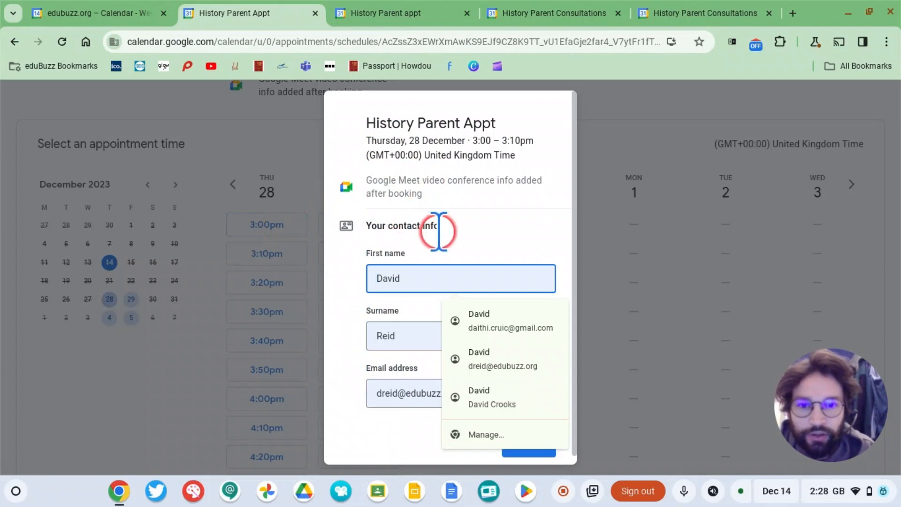
{"action": "key", "text": "BackSpace"}
{"action": "key", "text": "BackSpace"}
{"action": "key", "text": "BackSpace"}
{"action": "key", "text": "BackSpace"}
{"action": "key", "text": "BackSpace"}
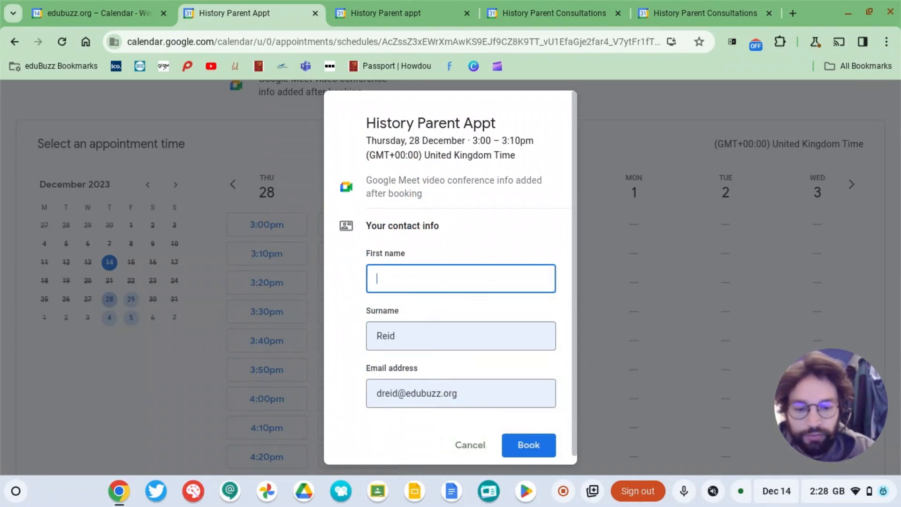
Replace the surname with the test parent's surname, book the appointment and close the booking confirmation
{"action": "left_click", "coordinate": [418, 338]}
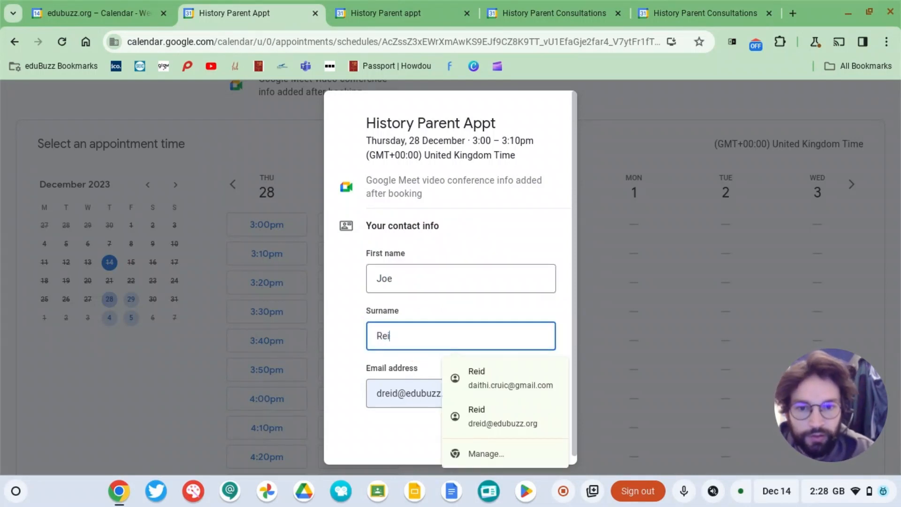
{"action": "key", "text": "BackSpace"}
{"action": "key", "text": "BackSpace"}
{"action": "key", "text": "BackSpace"}
{"action": "key", "text": "BackSpace"}
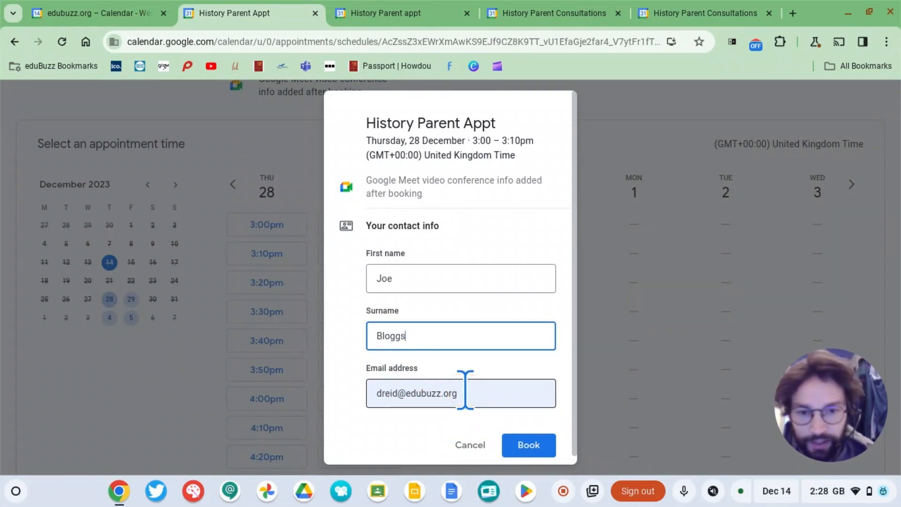
{"action": "left_click", "coordinate": [527, 446]}
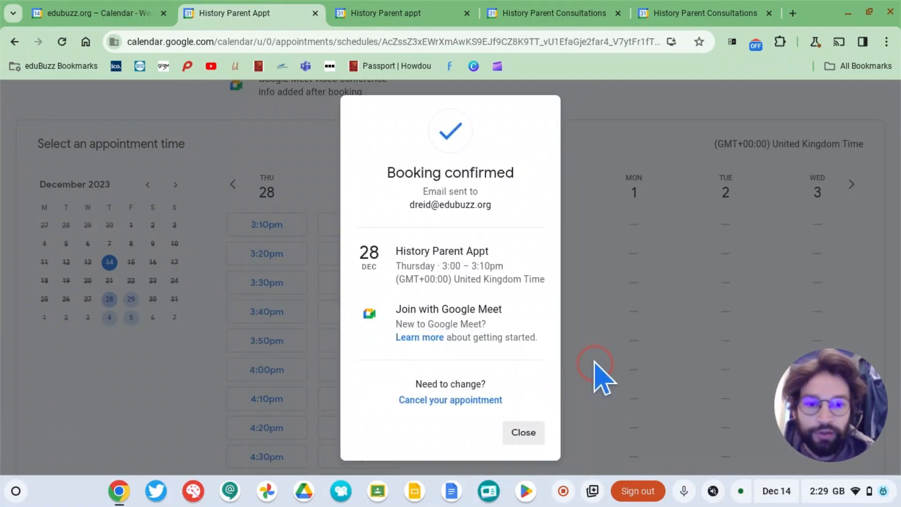
{"action": "left_click", "coordinate": [525, 432]}
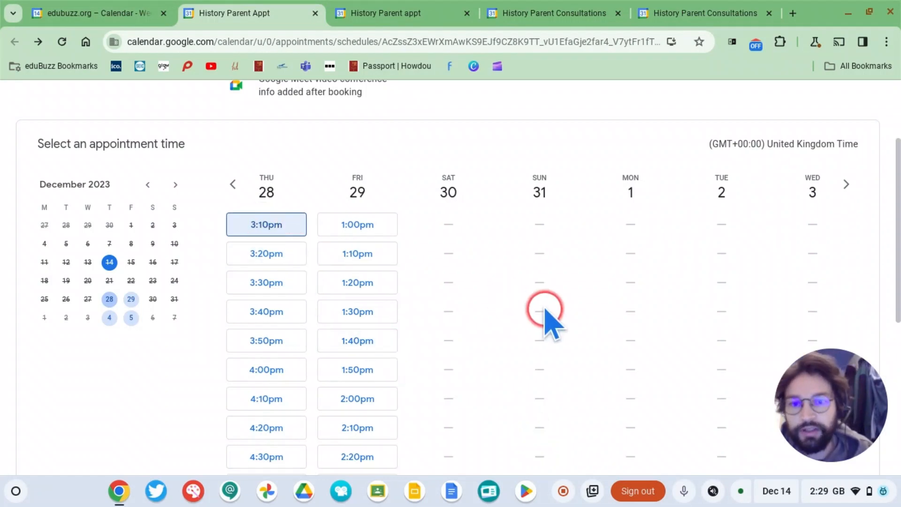